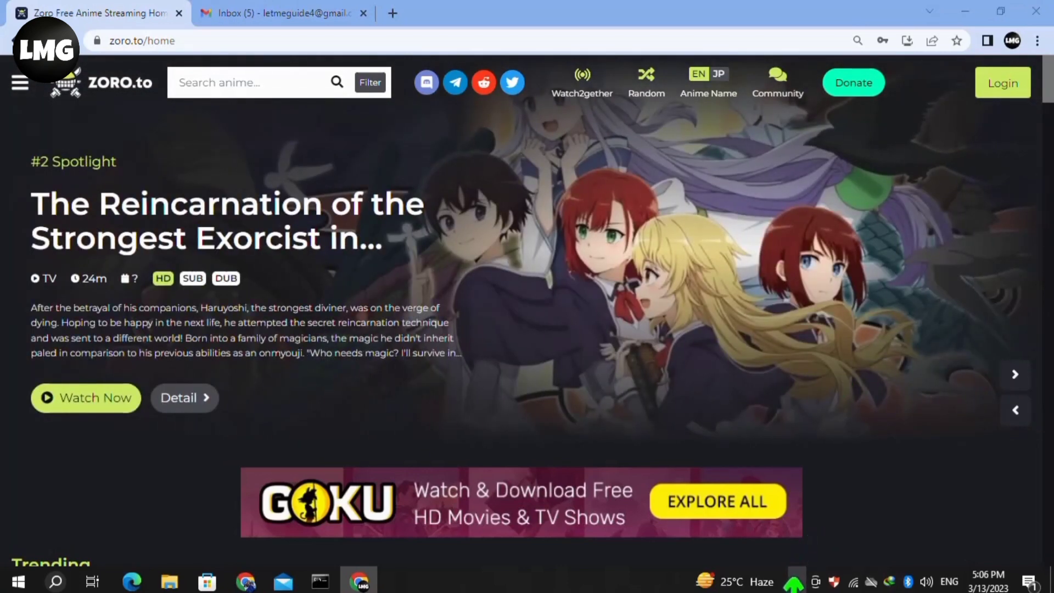
Step: Bring up the Zoro.to login form and start the reCAPTCHA robot check
click(794, 583)
click(794, 583)
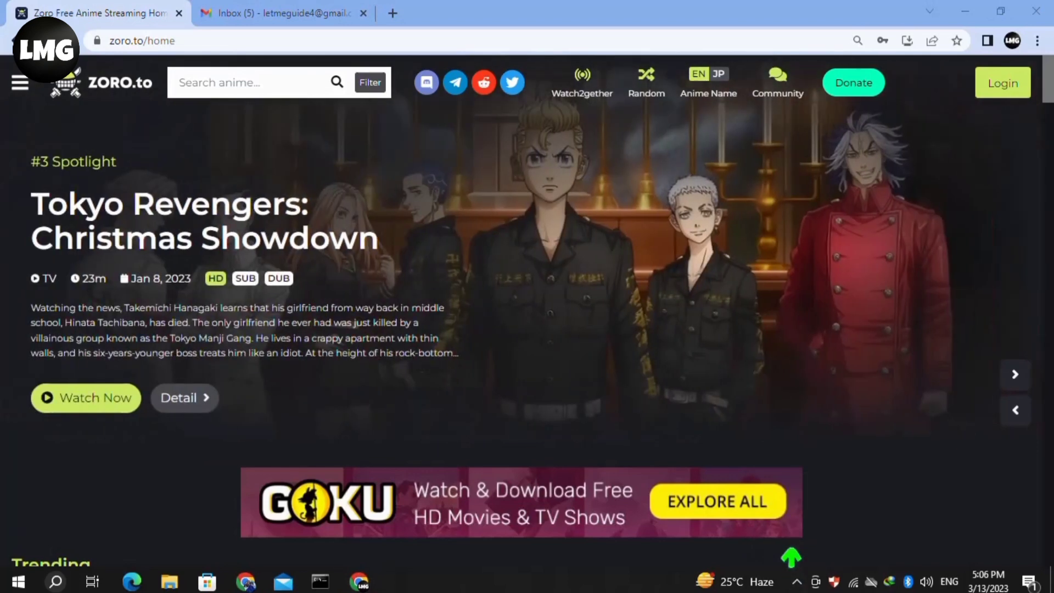
click(1004, 82)
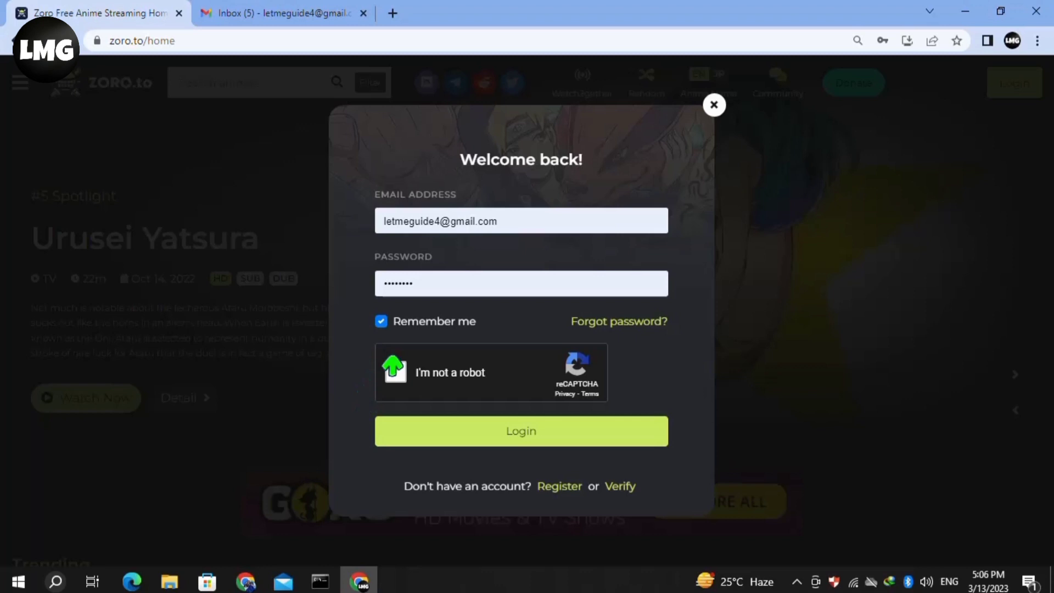
click(402, 377)
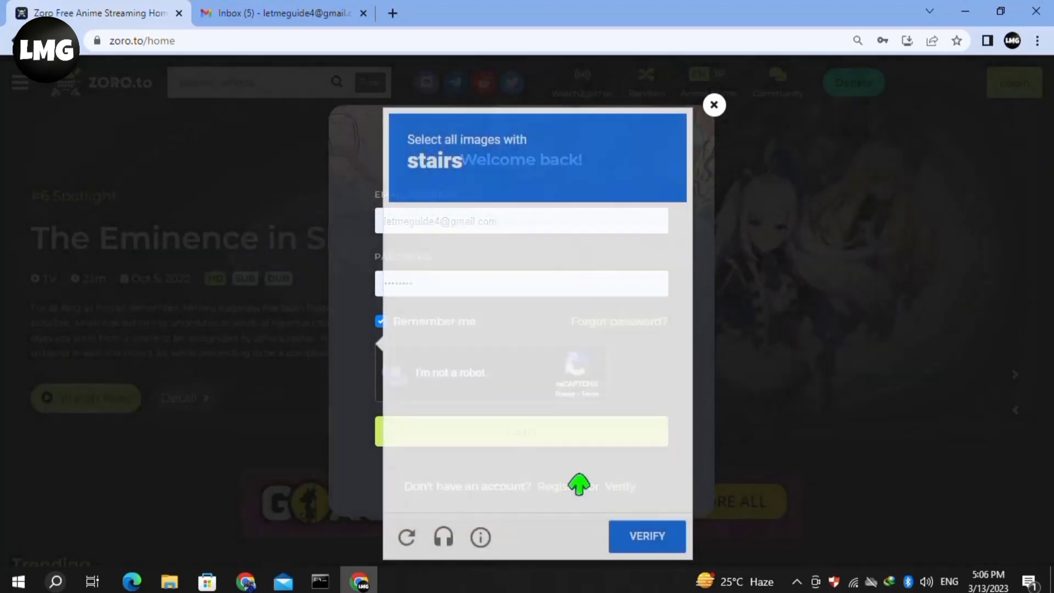
Step: Solve the reCAPTCHA by selecting the three stairs images and verifying
click(546, 266)
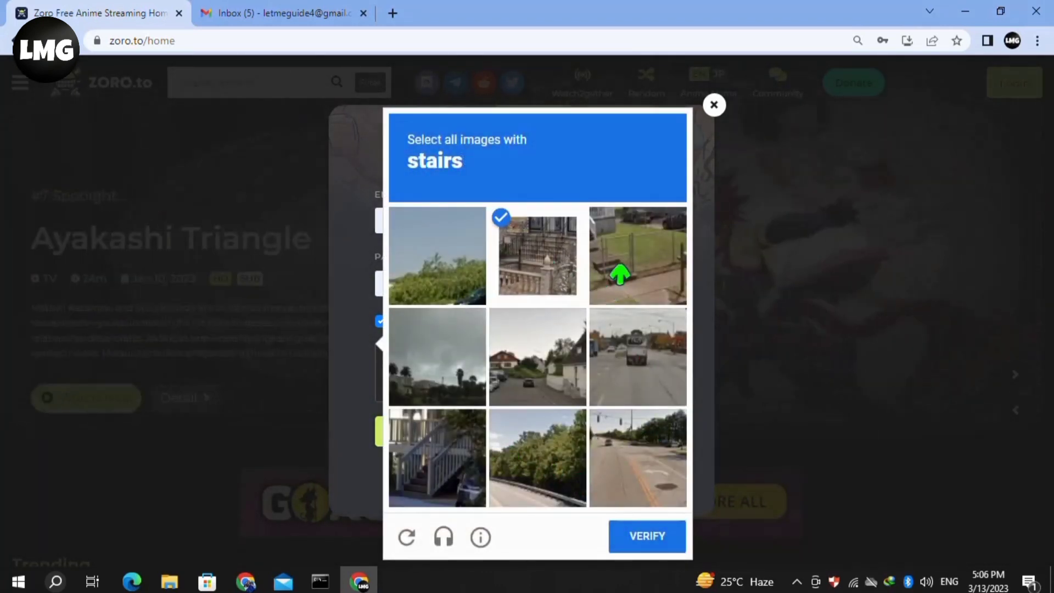
click(619, 276)
click(431, 433)
click(651, 536)
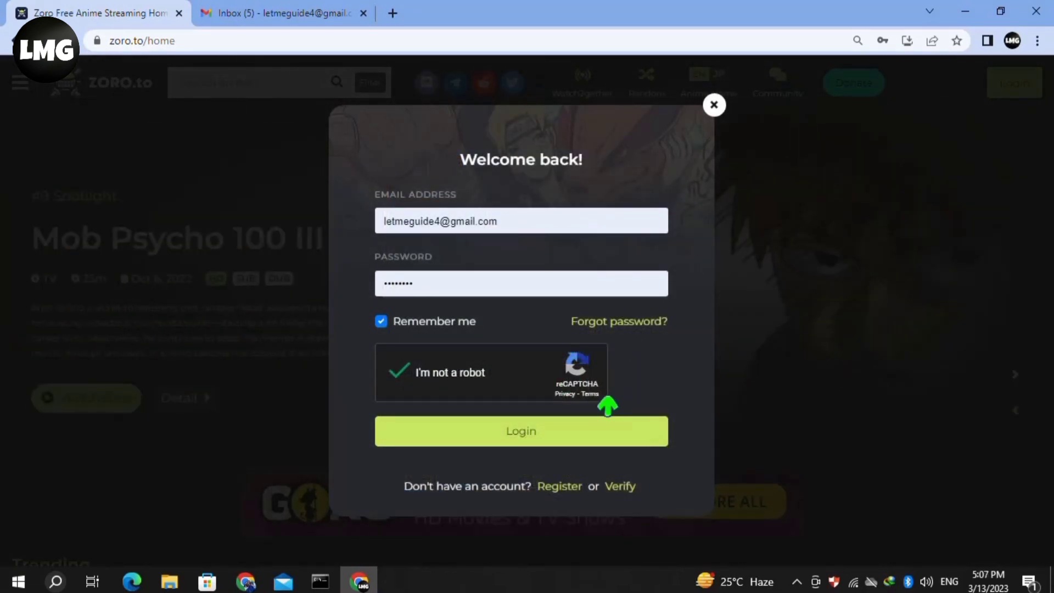
Step: Request a password reset via Forgot password, passing the traffic-lights reCAPTCHA
click(606, 323)
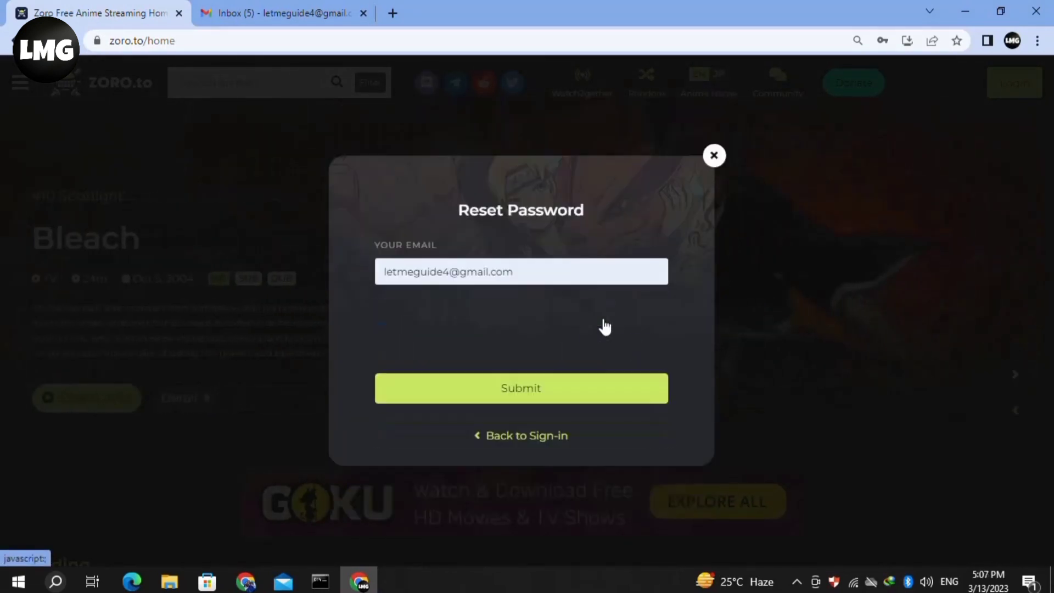
click(396, 329)
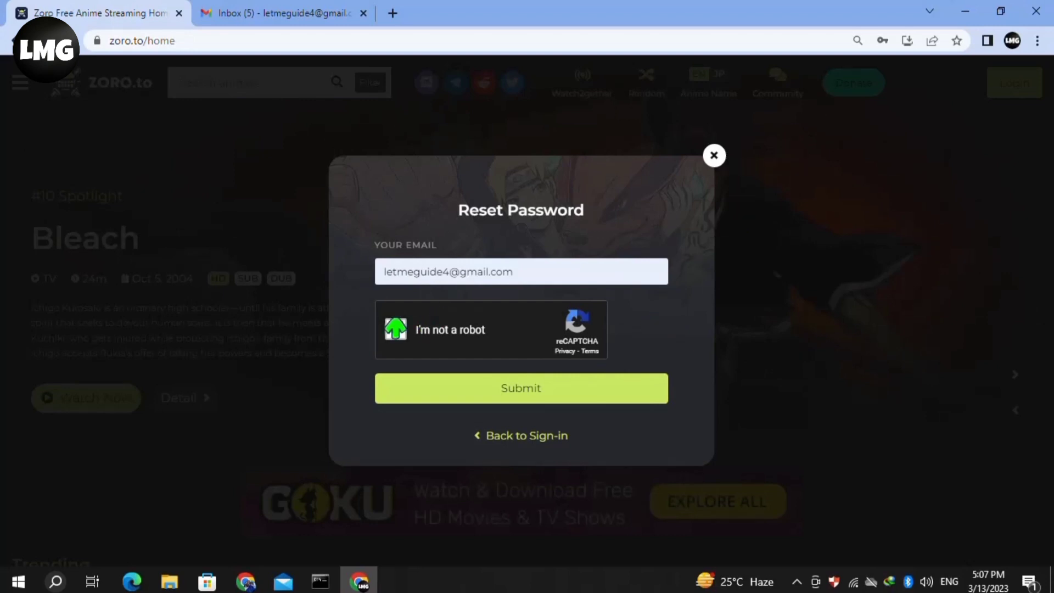
click(536, 223)
click(437, 321)
click(537, 424)
click(645, 501)
click(578, 383)
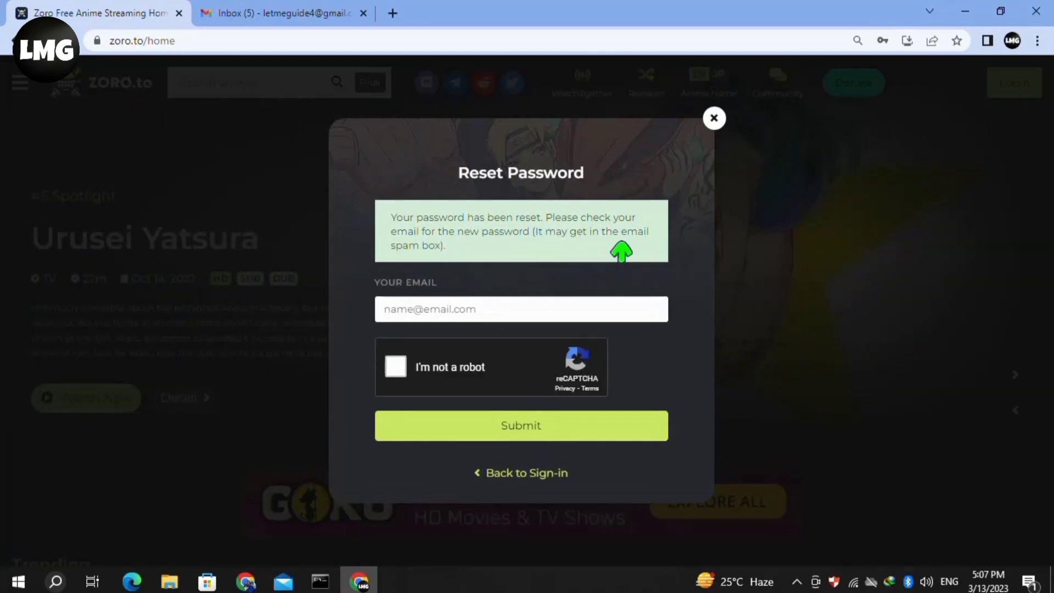
Step: Read the new password from the Reset password email in Gmail
click(280, 13)
click(381, 204)
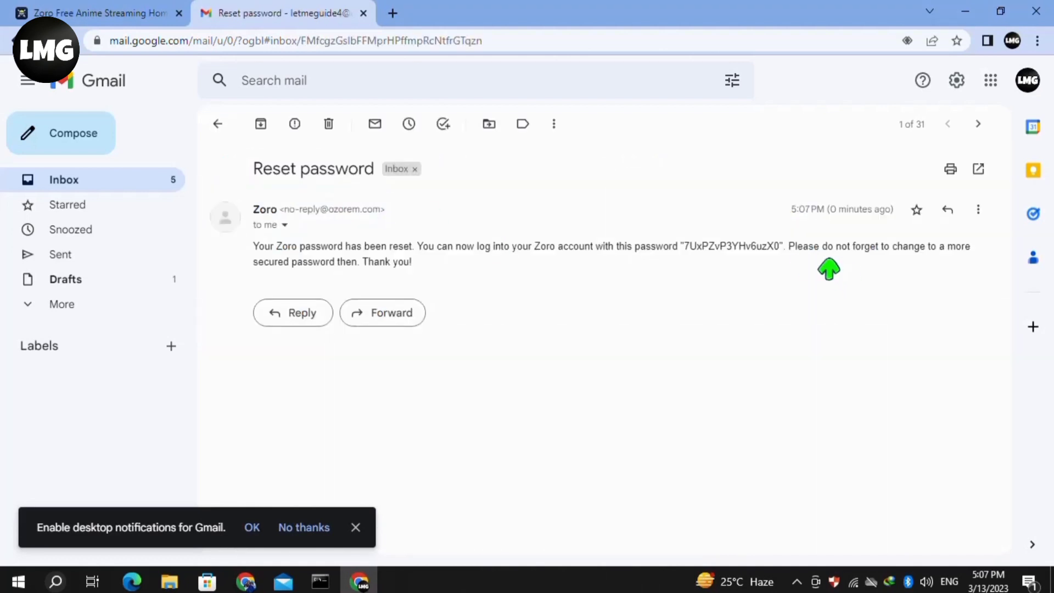
drag(784, 246, 684, 247)
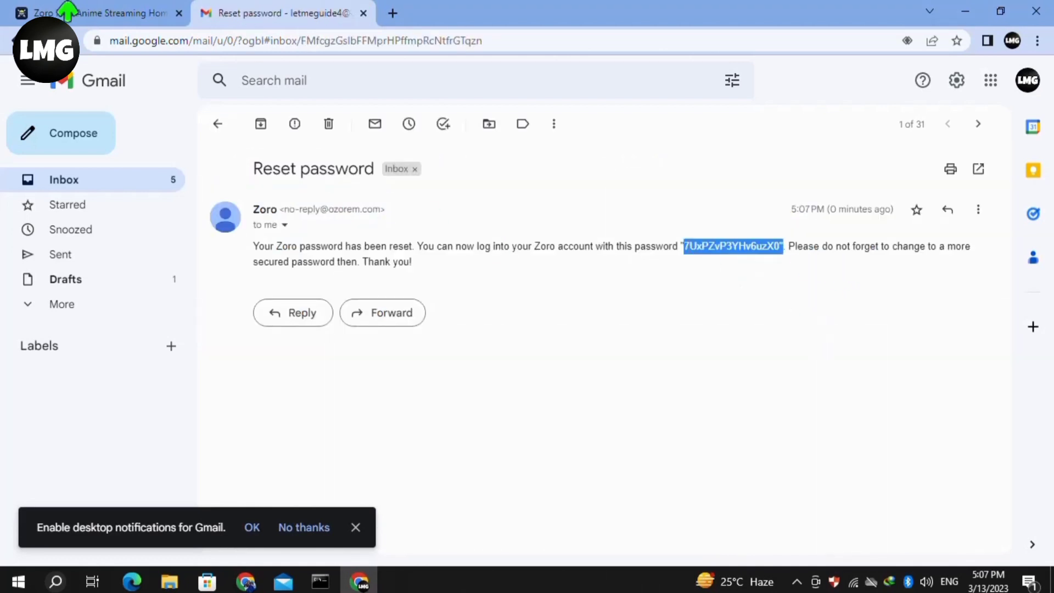
Step: Back on Zoro.to, autofill the saved email and attempt the tractor reCAPTCHA challenge
click(90, 12)
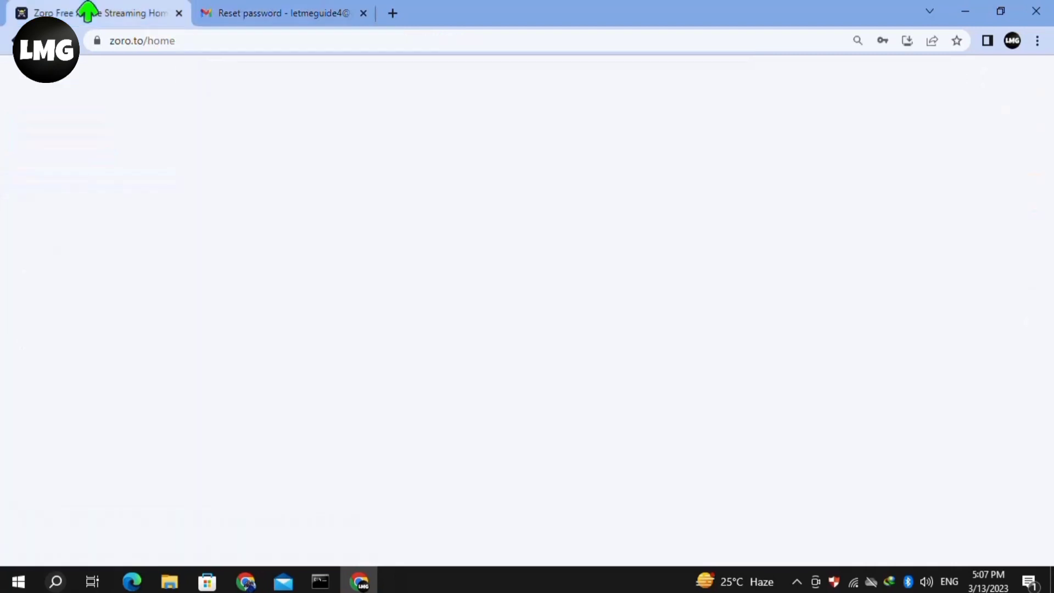
click(533, 262)
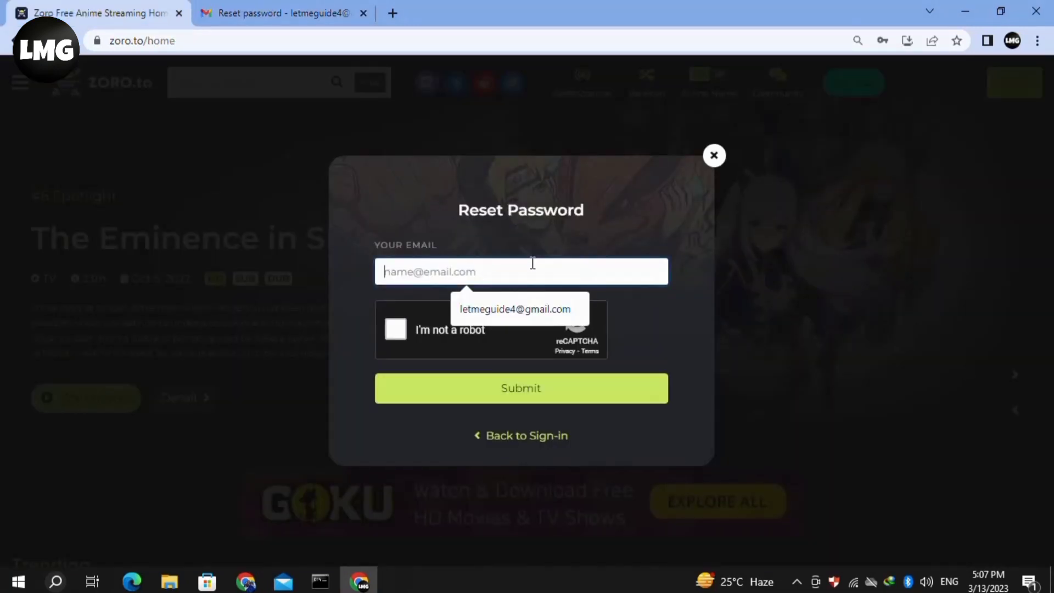
click(502, 309)
click(395, 330)
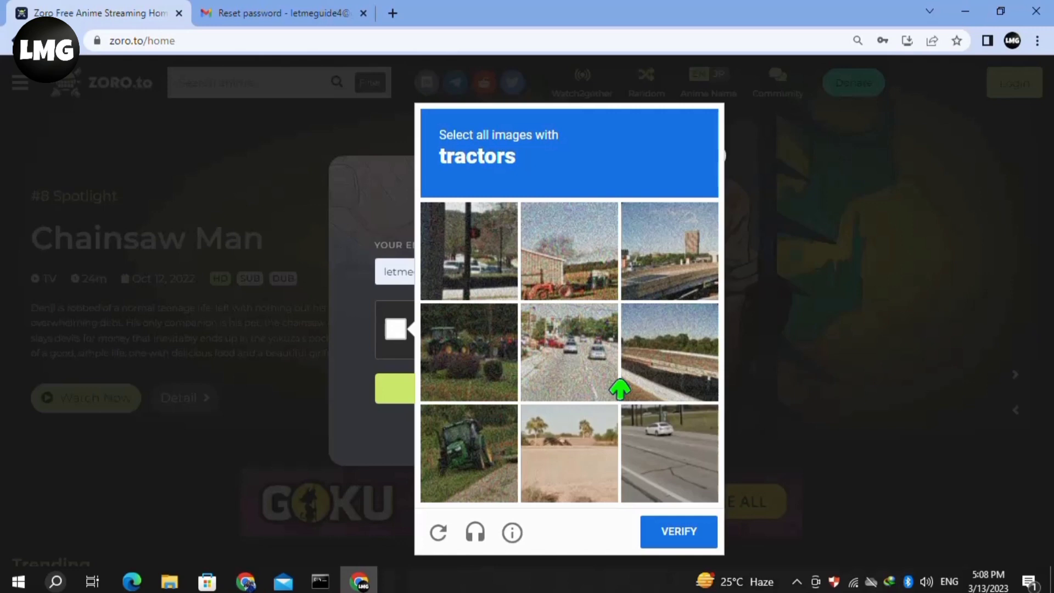
click(476, 420)
click(442, 353)
click(550, 271)
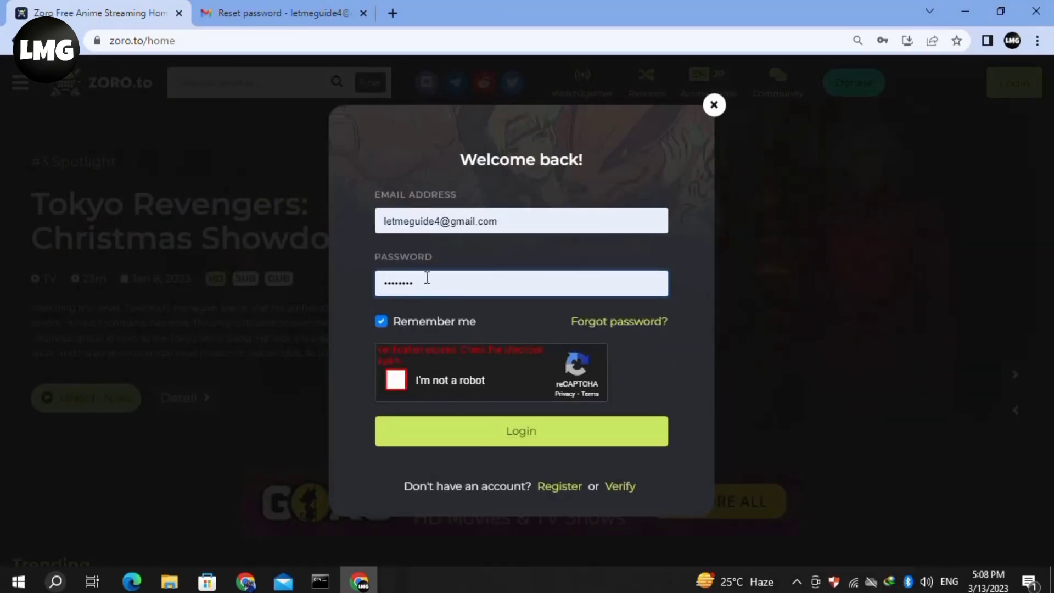
Step: Redo the expired reCAPTCHA by selecting the traffic-light squares and verifying
click(395, 379)
click(620, 266)
click(587, 272)
click(577, 318)
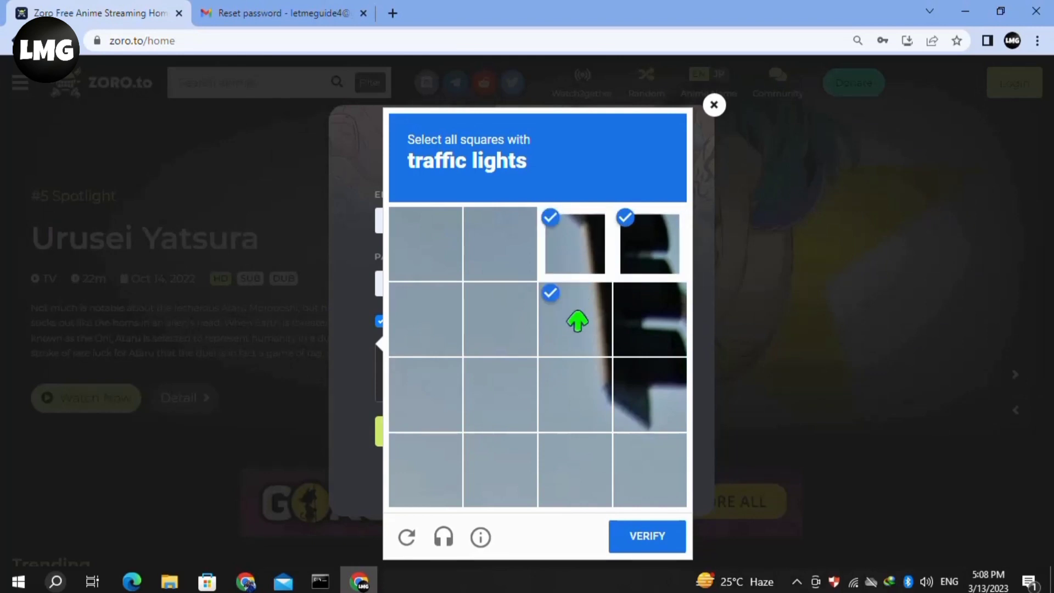
click(645, 333)
click(651, 400)
click(593, 401)
click(649, 536)
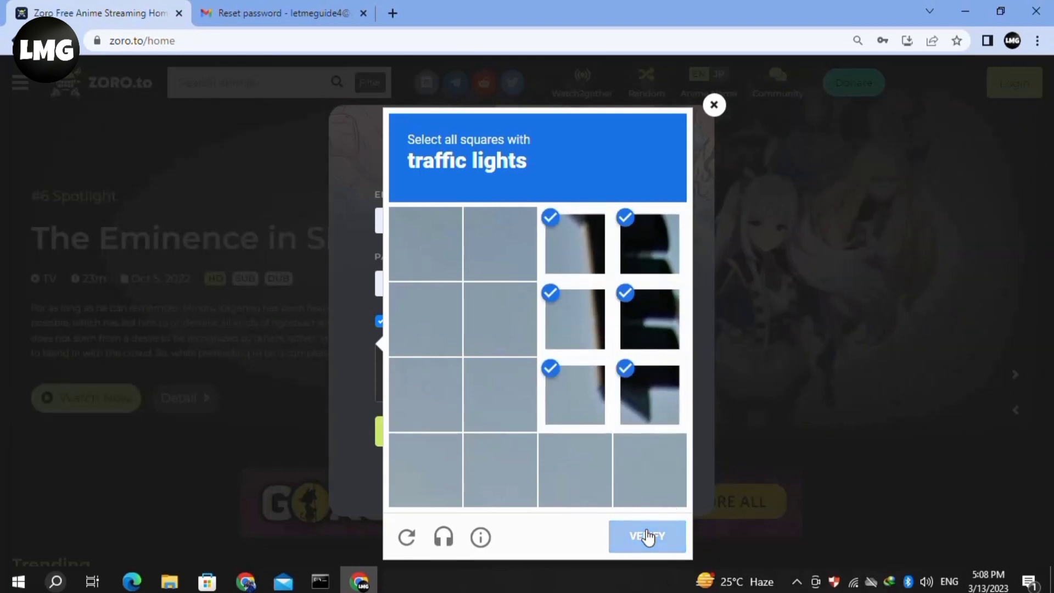
Step: Enter the new password and log in to the Zoro.to account
click(420, 283)
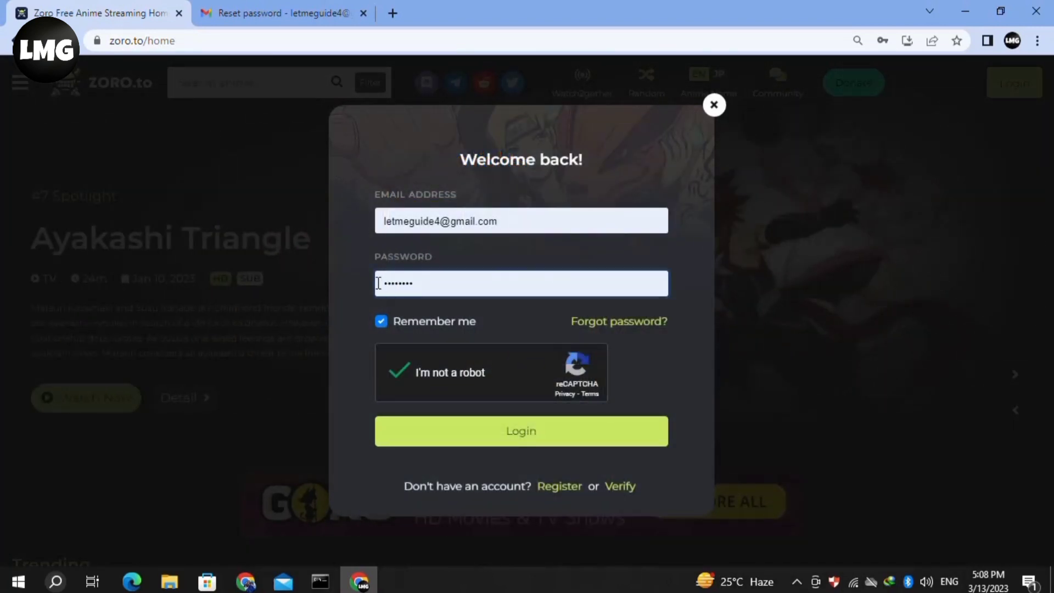
click(481, 439)
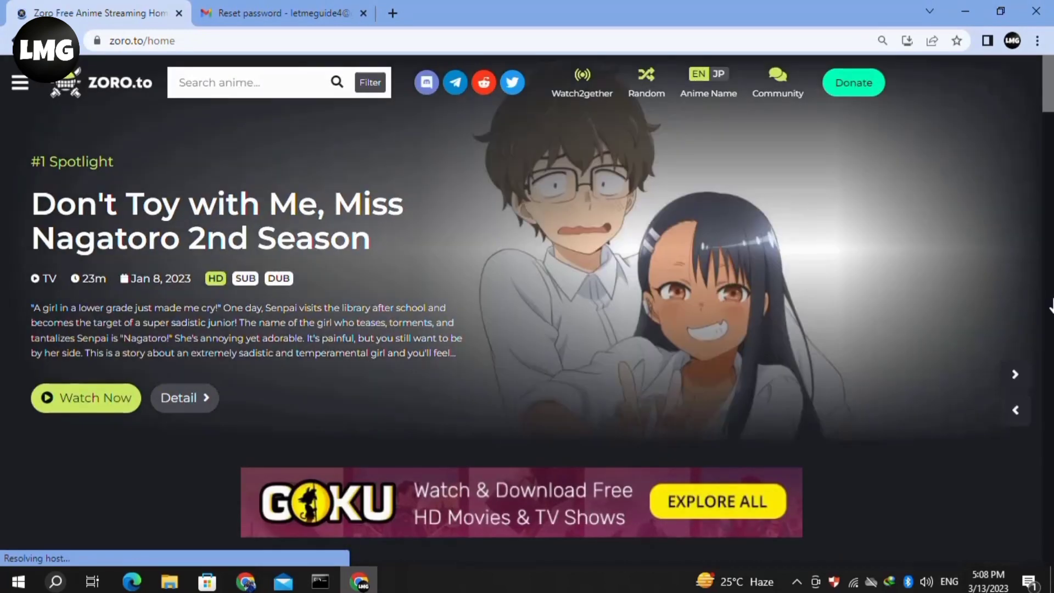
scroll(1045, 50, down, 5)
scroll(1045, 49, down, 5)
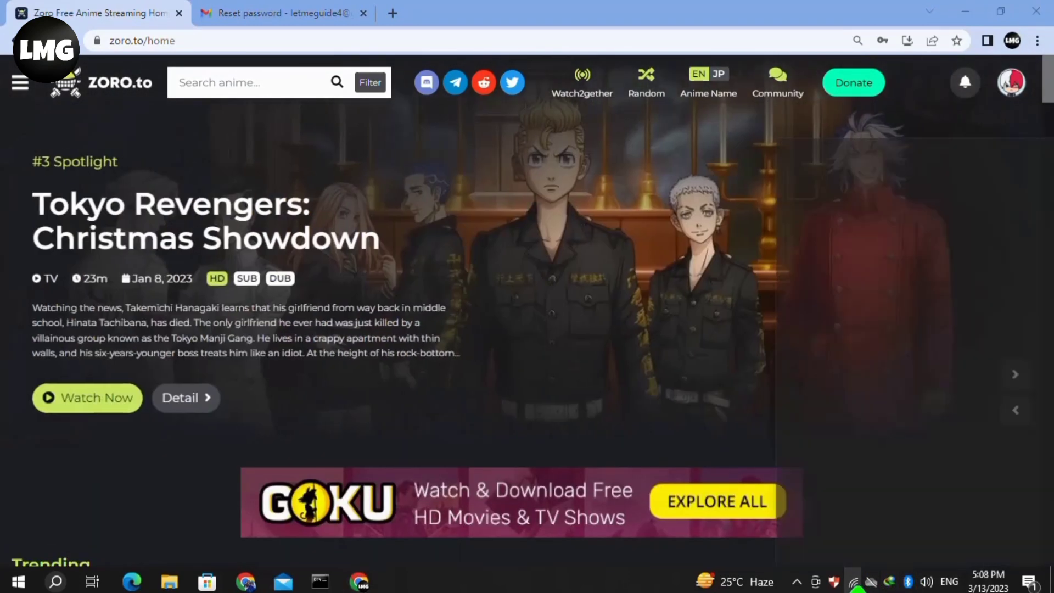
Step: Bring up the Windows network connections flyout from the taskbar tray
click(855, 583)
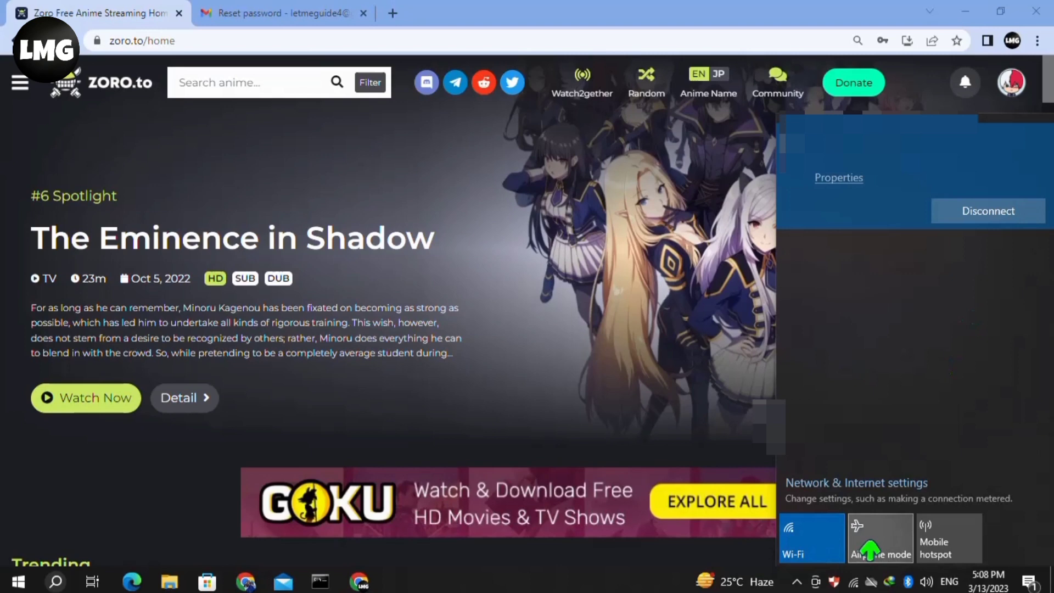
Step: Toggle airplane mode on and back off to reconnect Wi-Fi, then show Chrome's menu
click(870, 550)
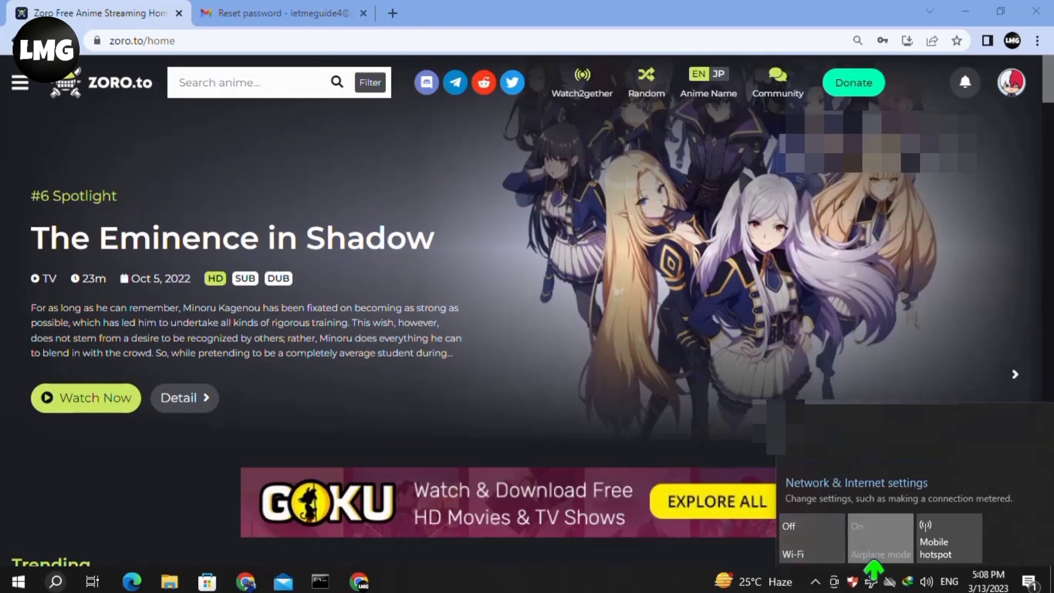
click(873, 558)
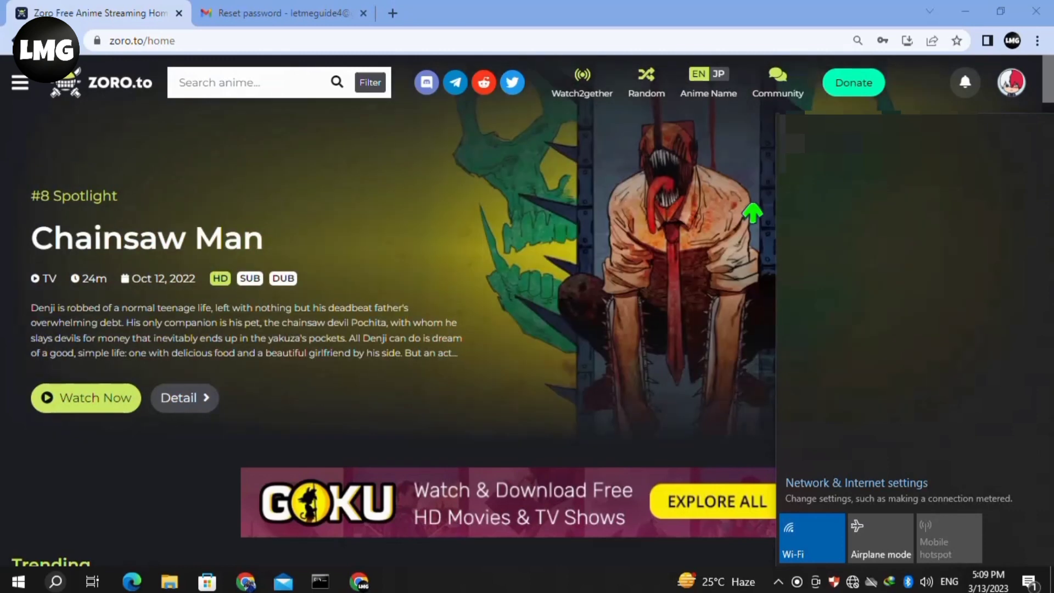
click(610, 264)
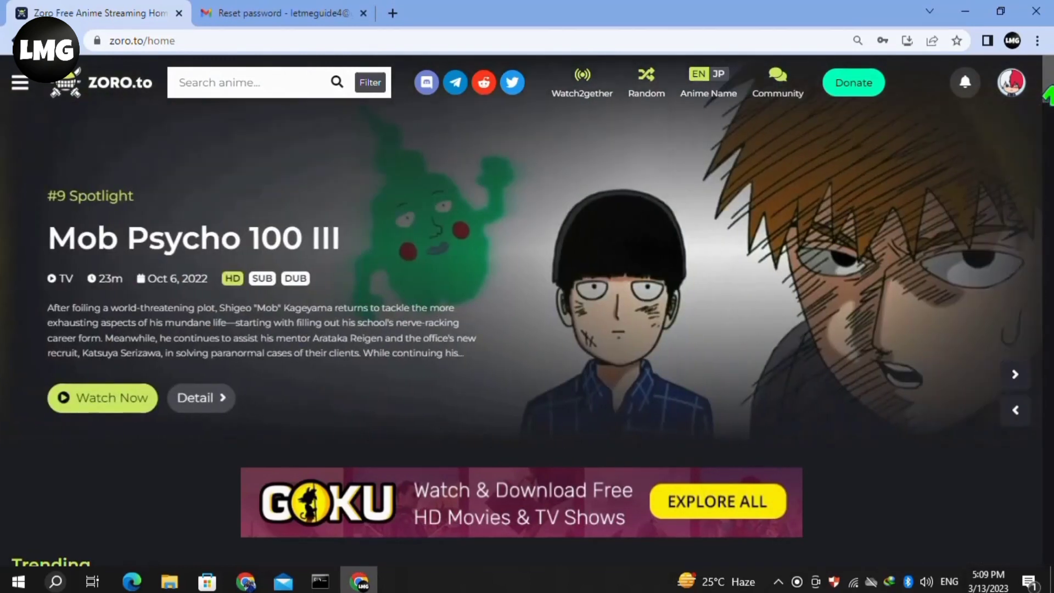
click(1036, 41)
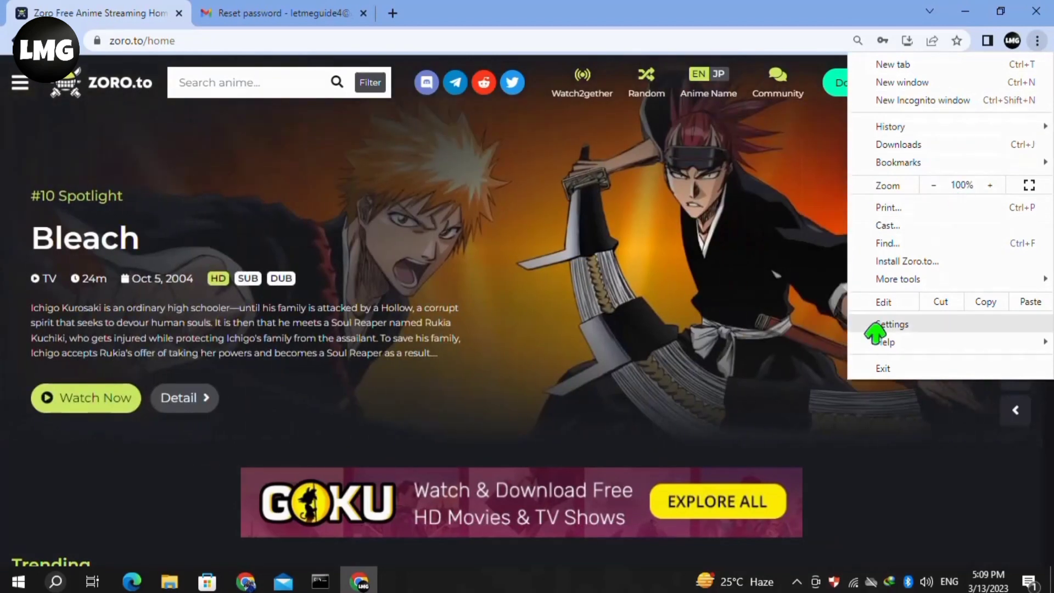
Step: Reach Clear browsing data under Privacy and security and include hosted app data
click(889, 326)
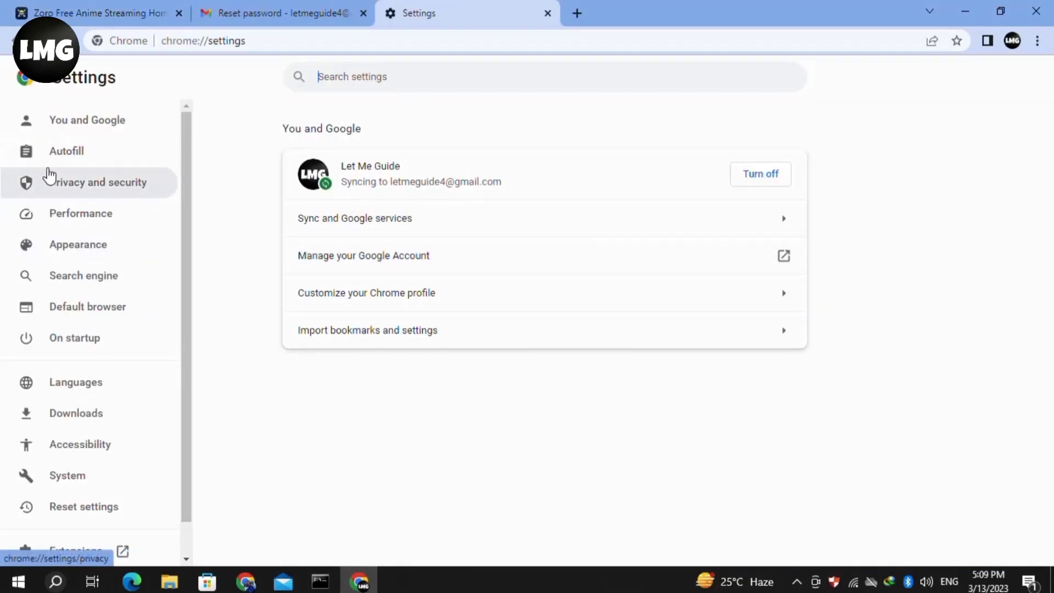
click(59, 197)
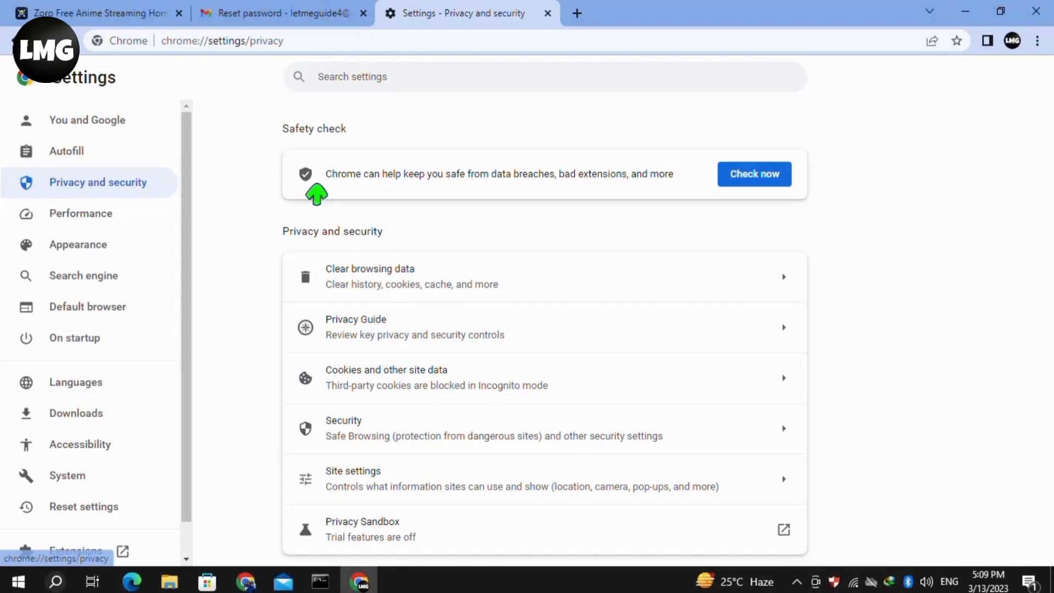
click(347, 288)
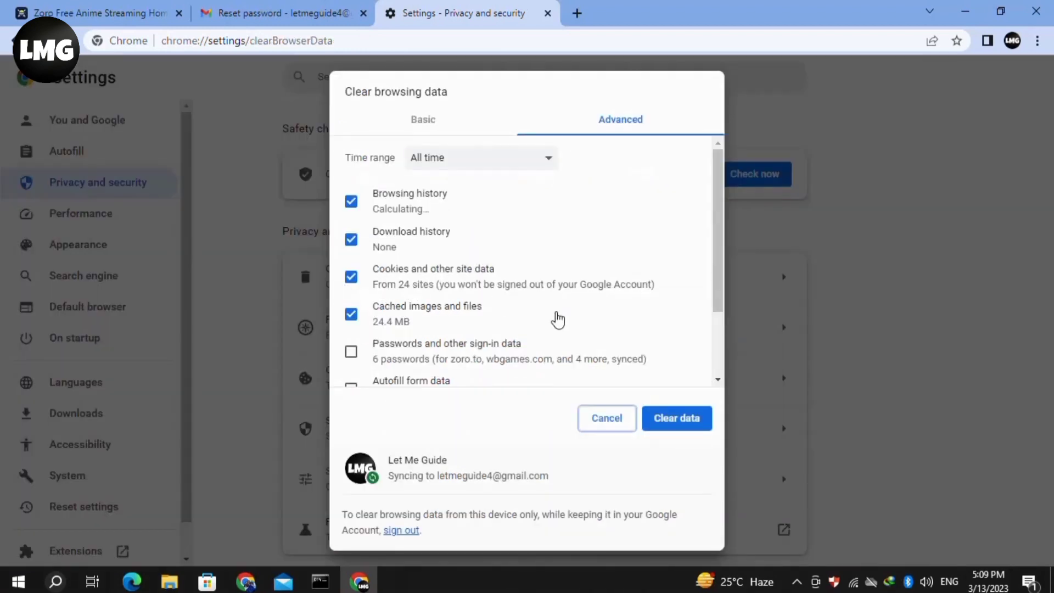
drag(715, 247, 726, 346)
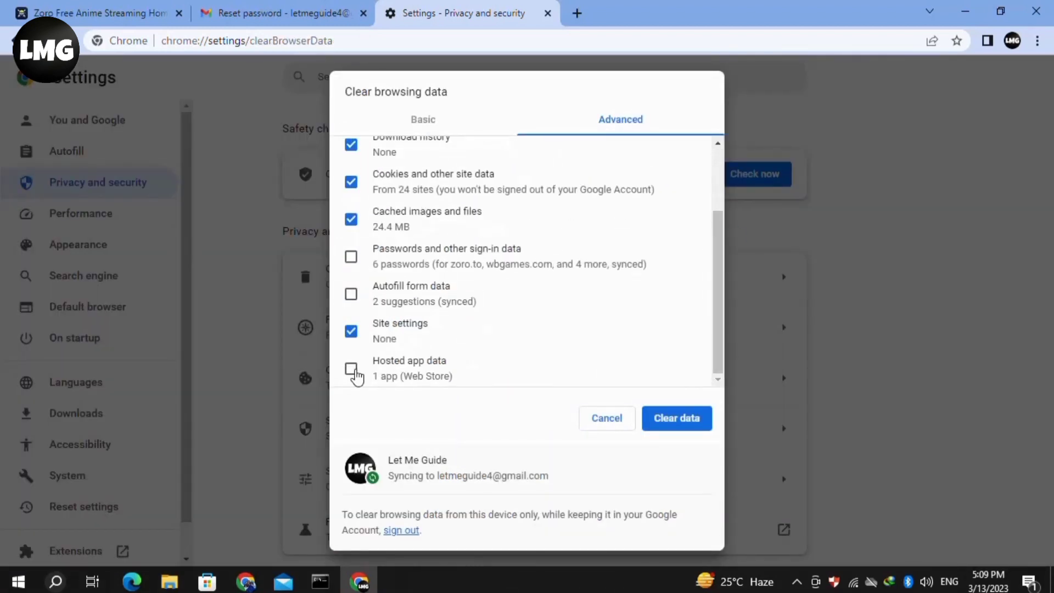
click(351, 368)
drag(716, 313, 707, 242)
Step: Clear browsing data for All time, including download history, cookies and cache
click(546, 159)
click(502, 230)
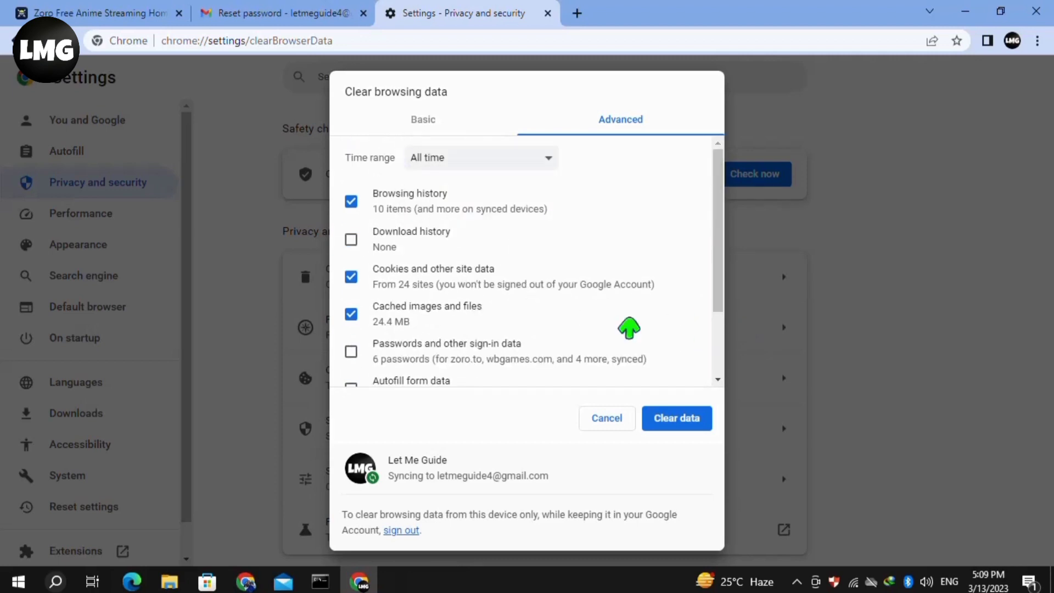
click(351, 240)
click(676, 420)
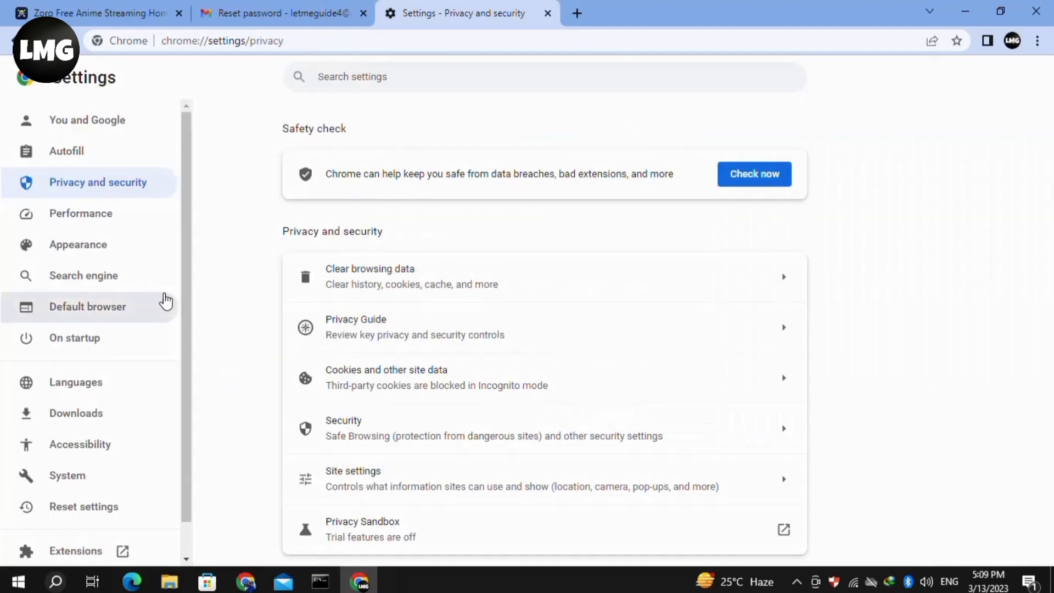
drag(184, 275, 197, 423)
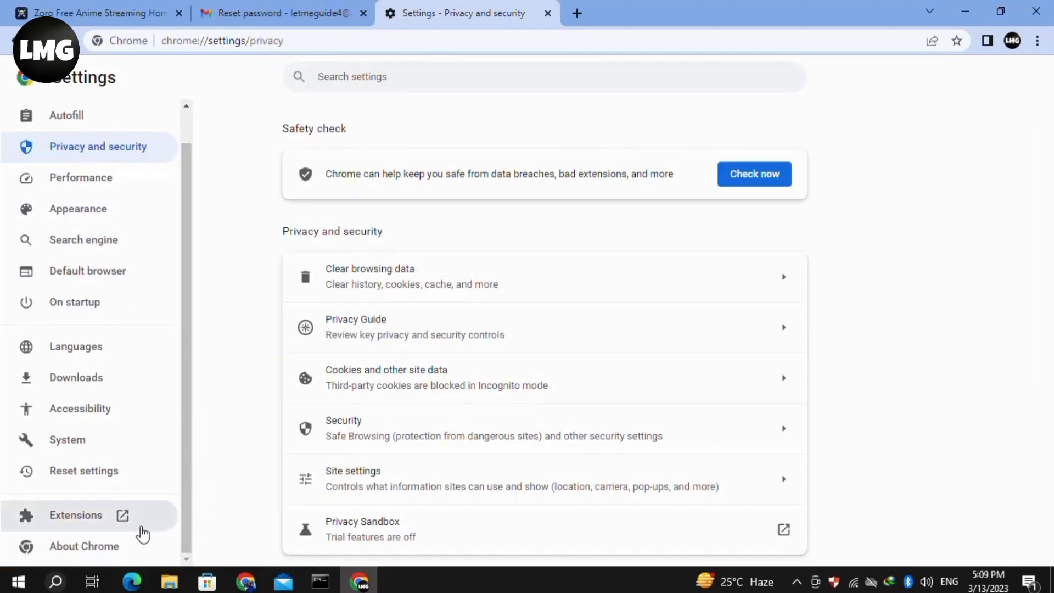
Step: Run the About Chrome update check confirming version 111 is up to date
click(74, 548)
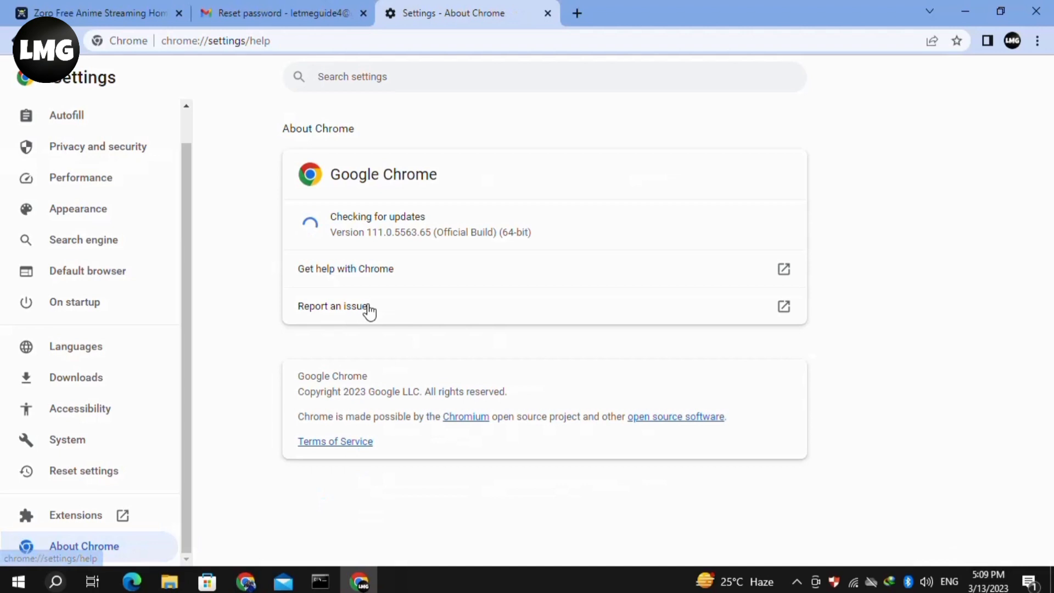
drag(415, 217, 427, 229)
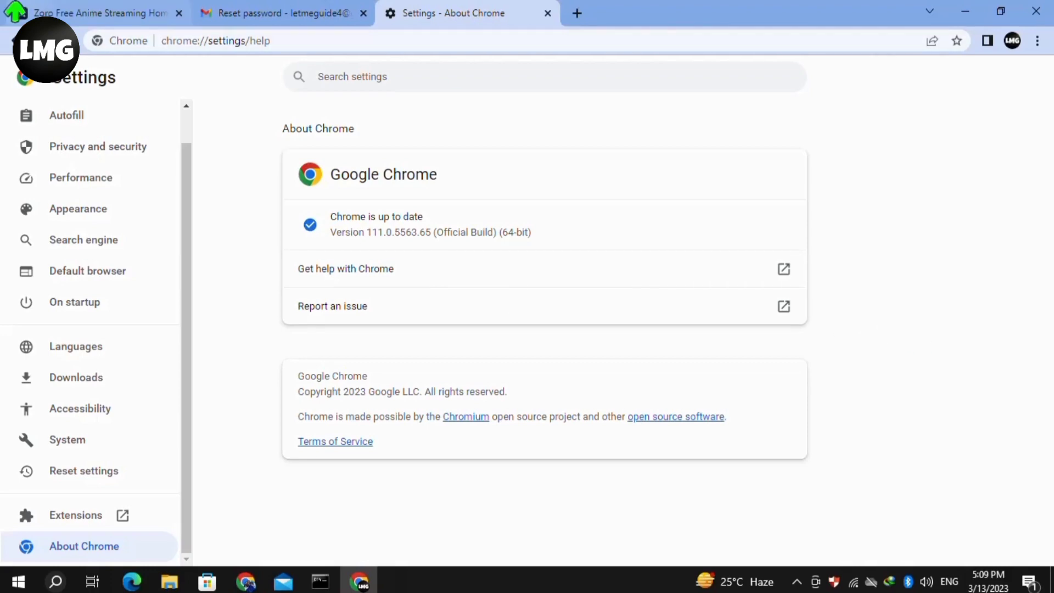
click(99, 14)
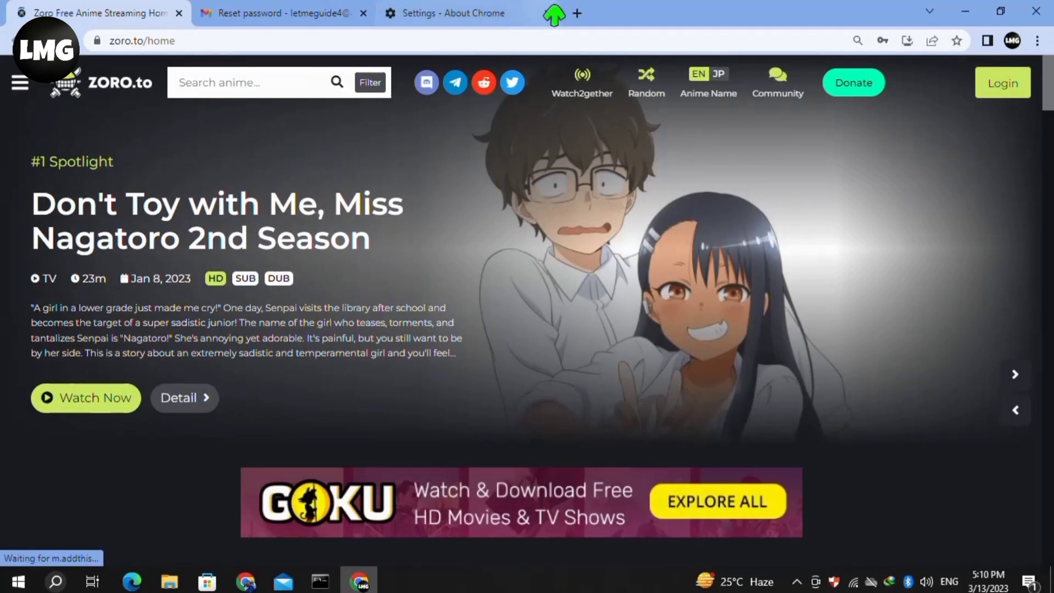
click(443, 12)
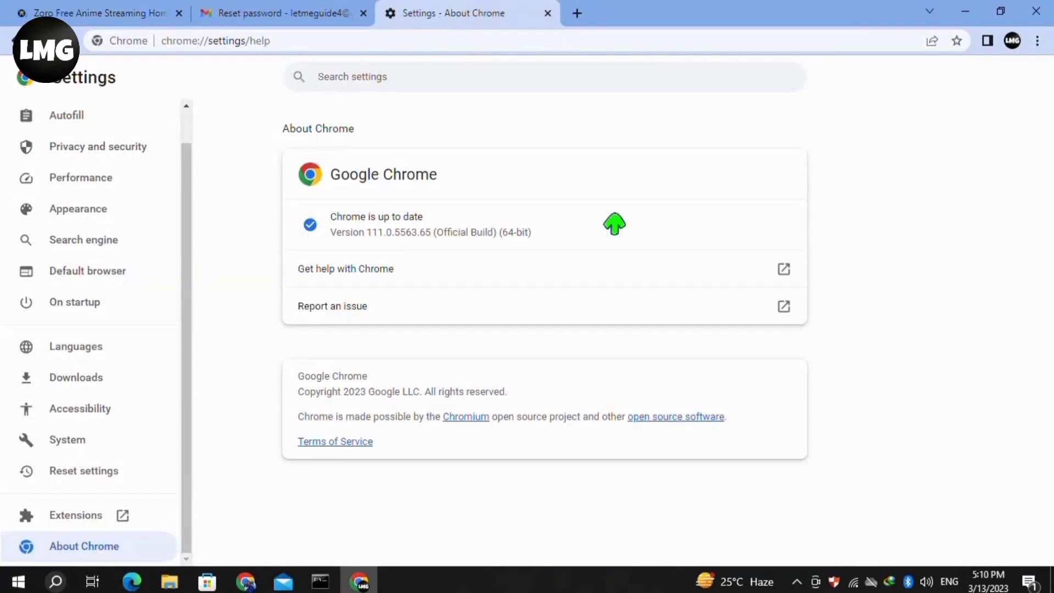
click(1037, 40)
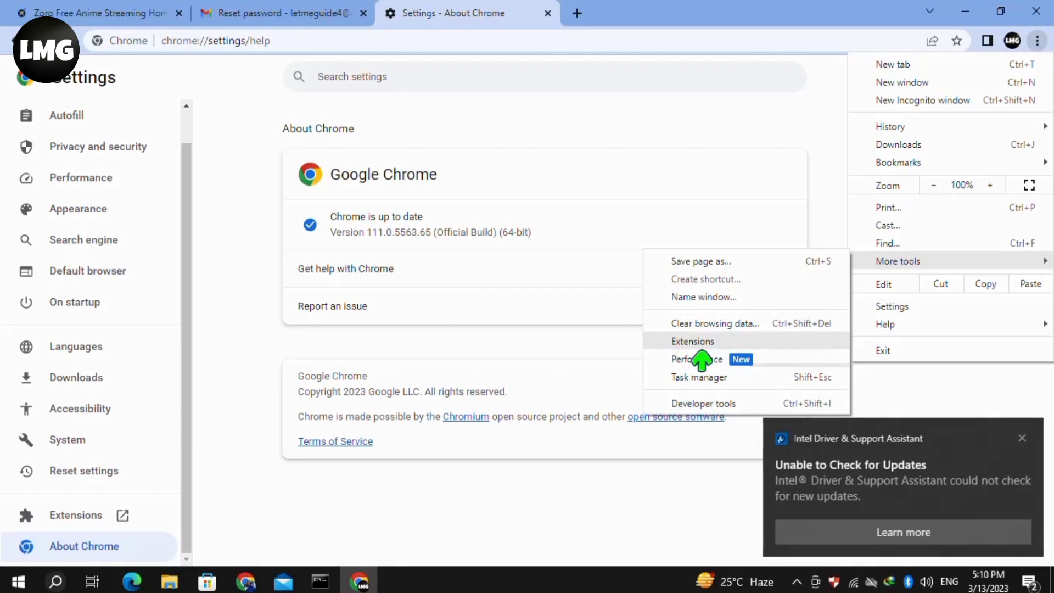
mouse_move(898, 261)
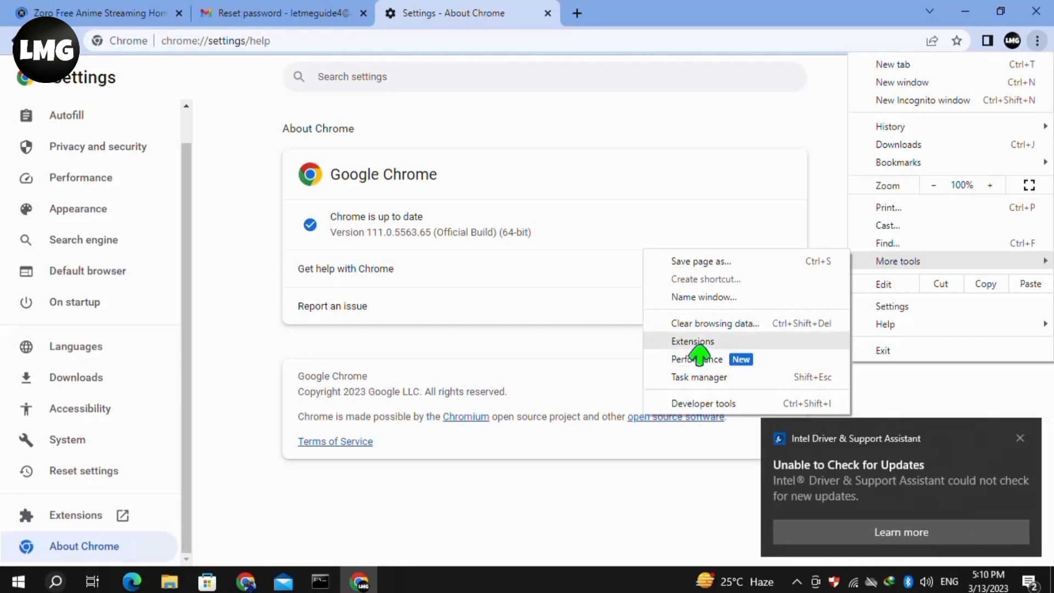
Step: Switch off the McAfee WebAdvisor extension in Extensions and return to the Zoro tab
click(698, 347)
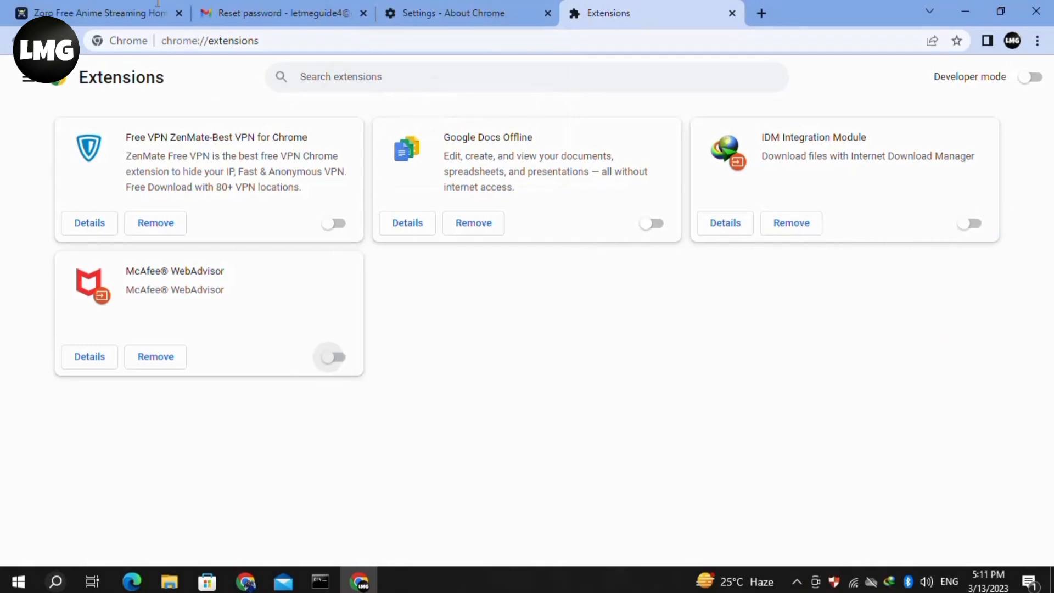
key(ctrl+1)
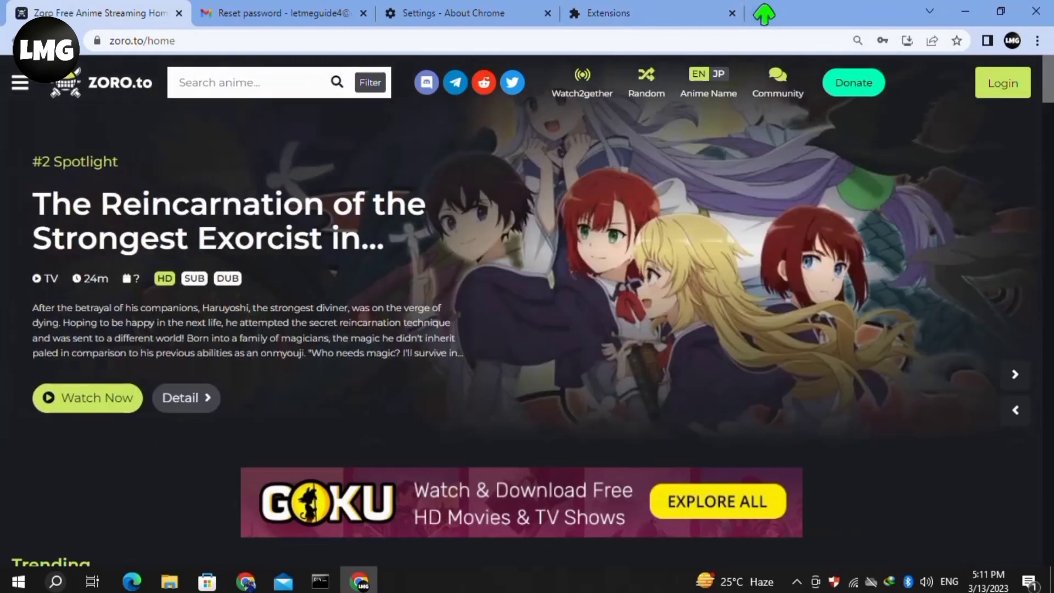
Step: Search Google for 'zoro.to support' and open the Contact Us - Zoro.to result
click(761, 12)
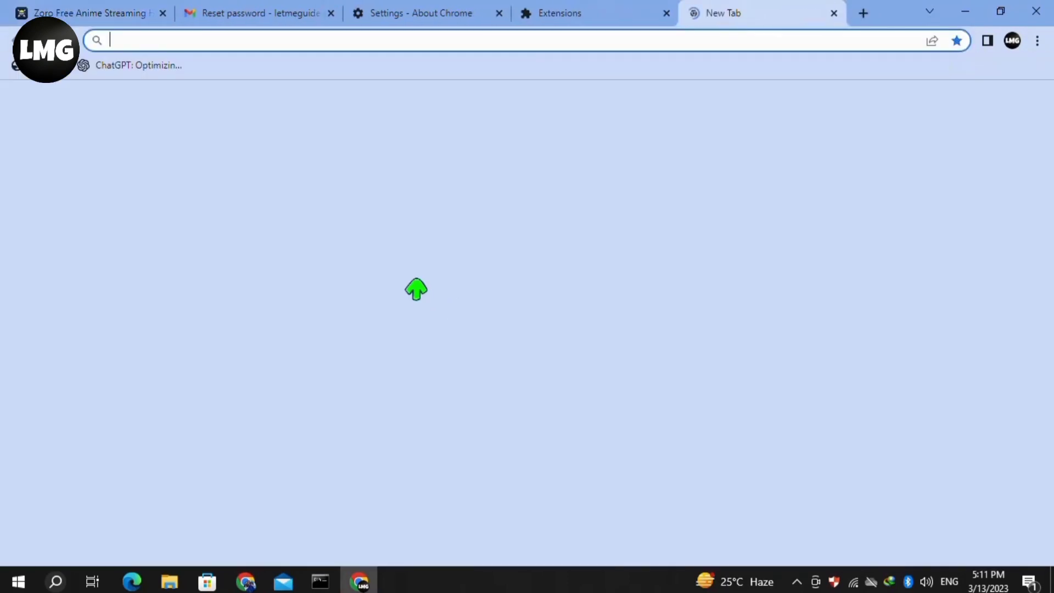
text(z)
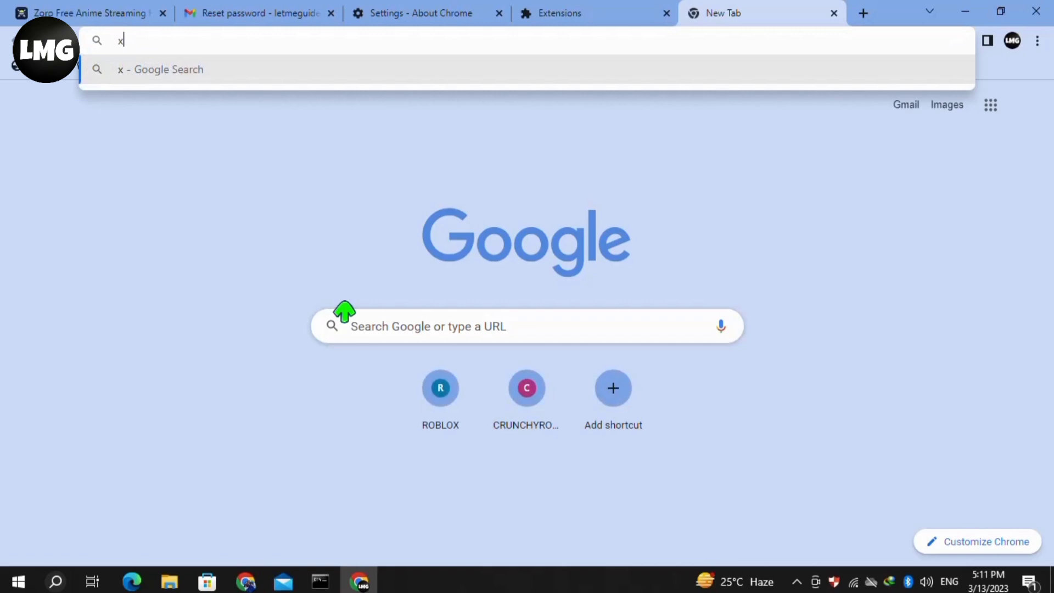
key(BackSpace)
text(zp)
key(BackSpace)
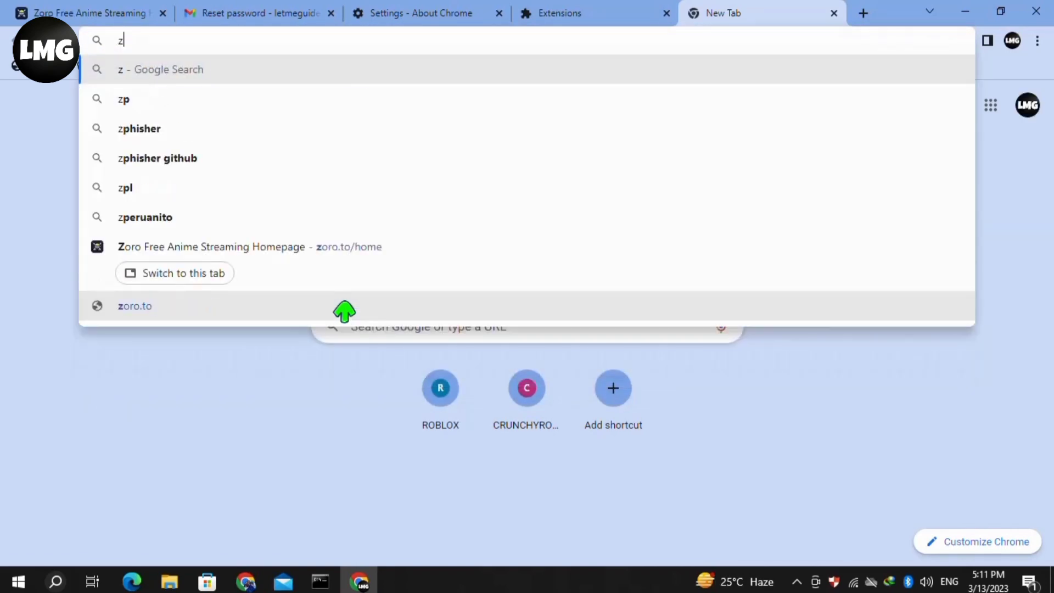
text(oro)
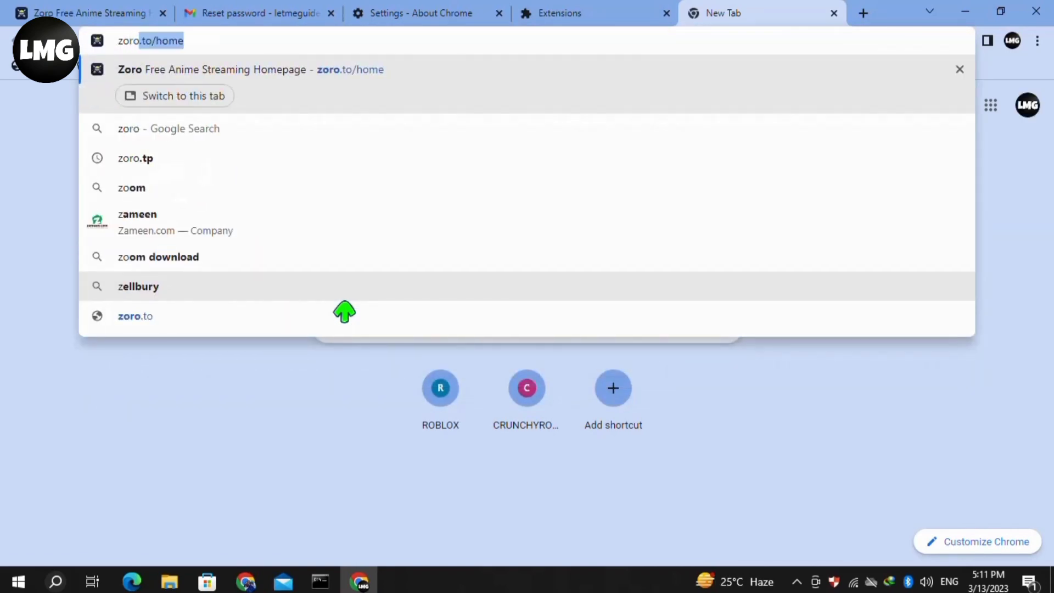
text(.to support)
key(Return)
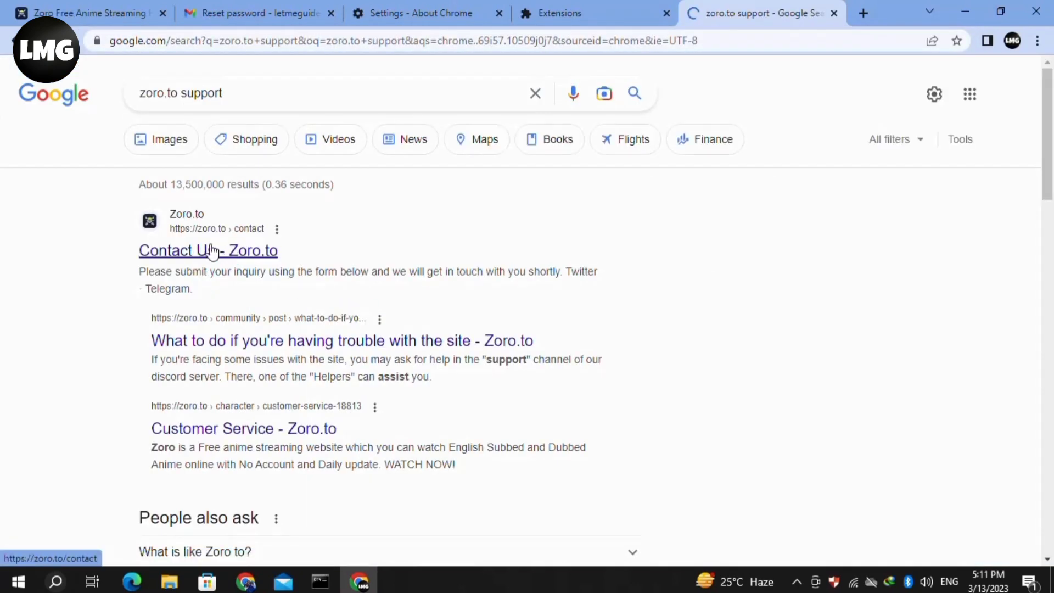
click(280, 248)
Step: Autofill the contact email, subject 'can't login to my account', and the login-problem message
click(337, 346)
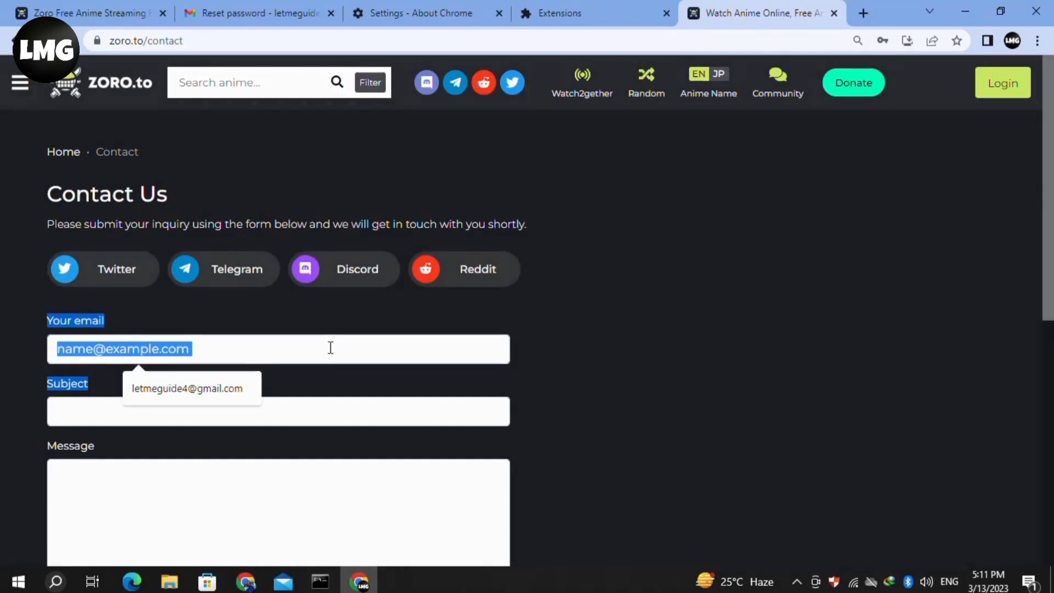
click(200, 383)
text(can't login to my a)
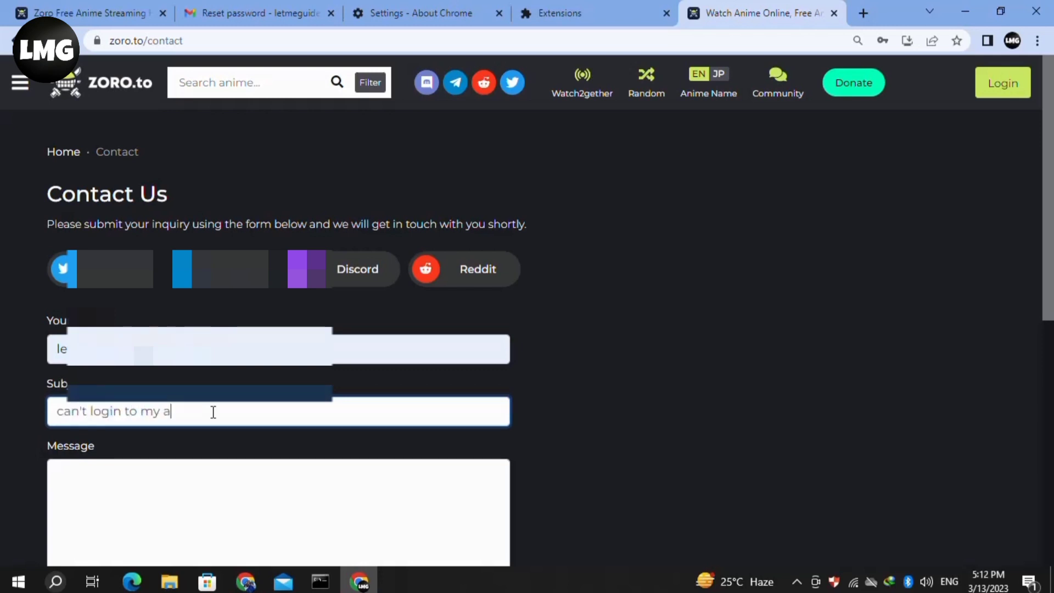
text(ccount)
key(Tab)
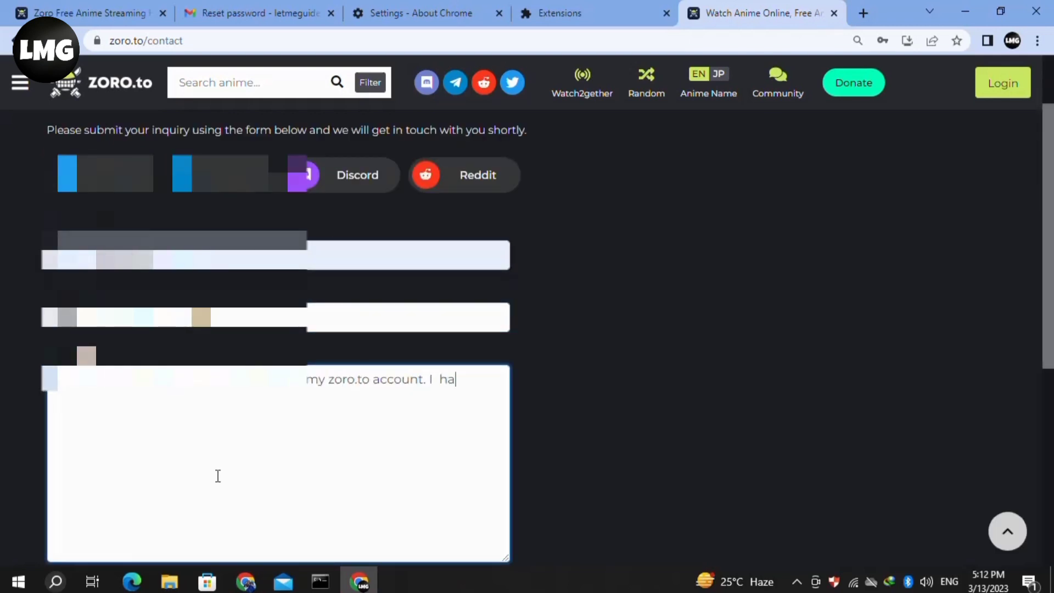
text(ve tried to reset my password as )
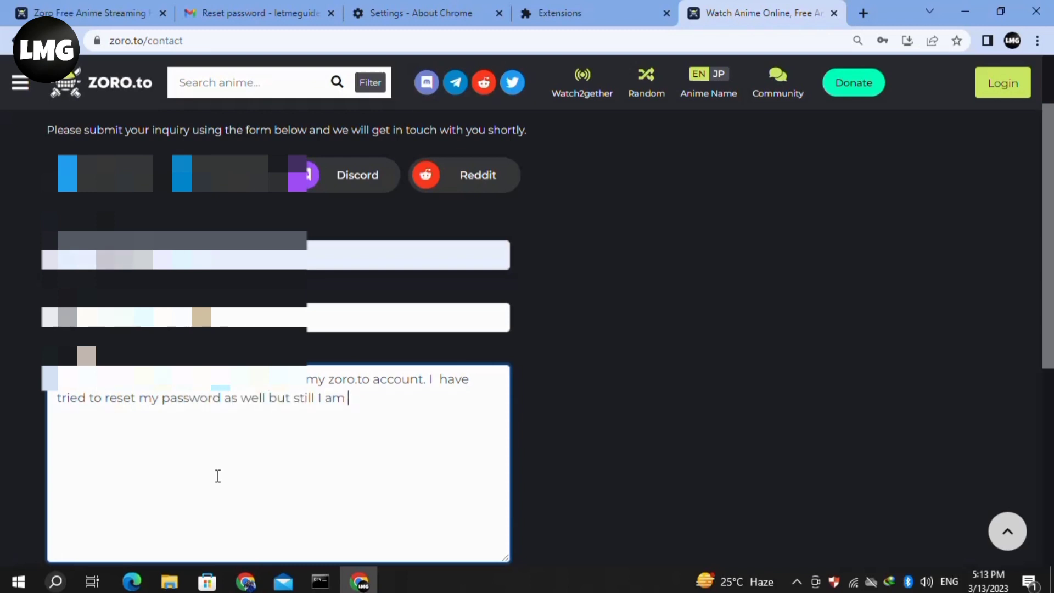
text(facing the same issue)
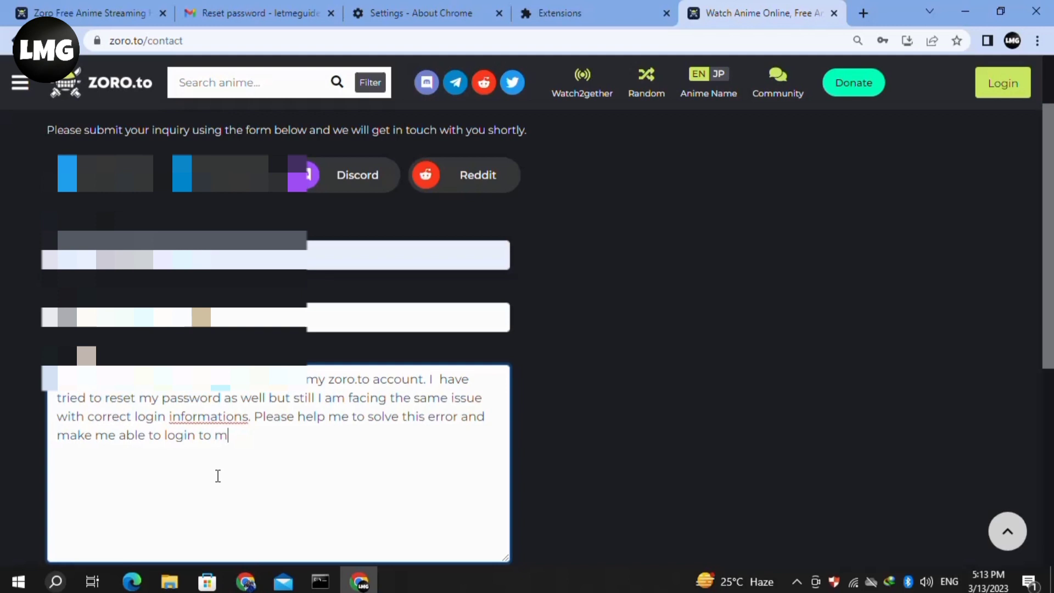
text(y account as soom)
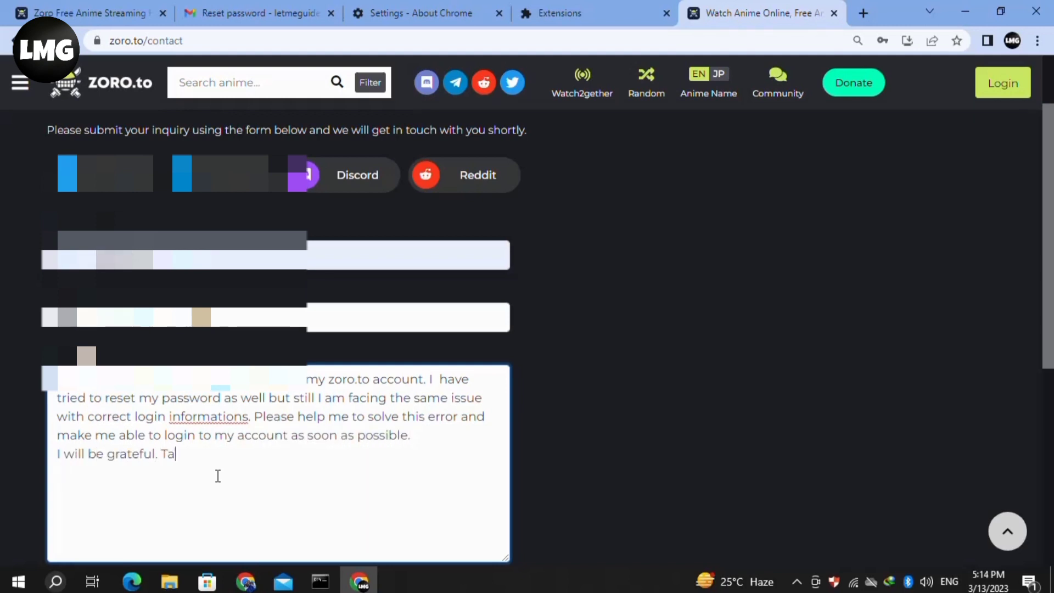
Step: Correct 'informations' to 'information' in the message and leave the form ready to submit
key(BackSpace)
text(ch.)
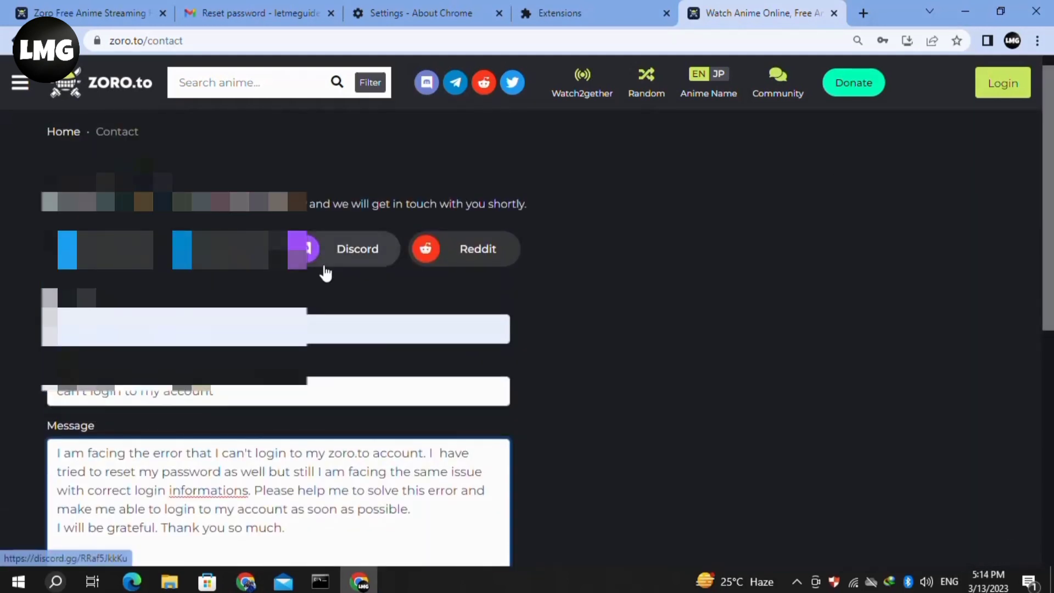
scroll(324, 271, down, 3)
drag(1047, 300, 1048, 307)
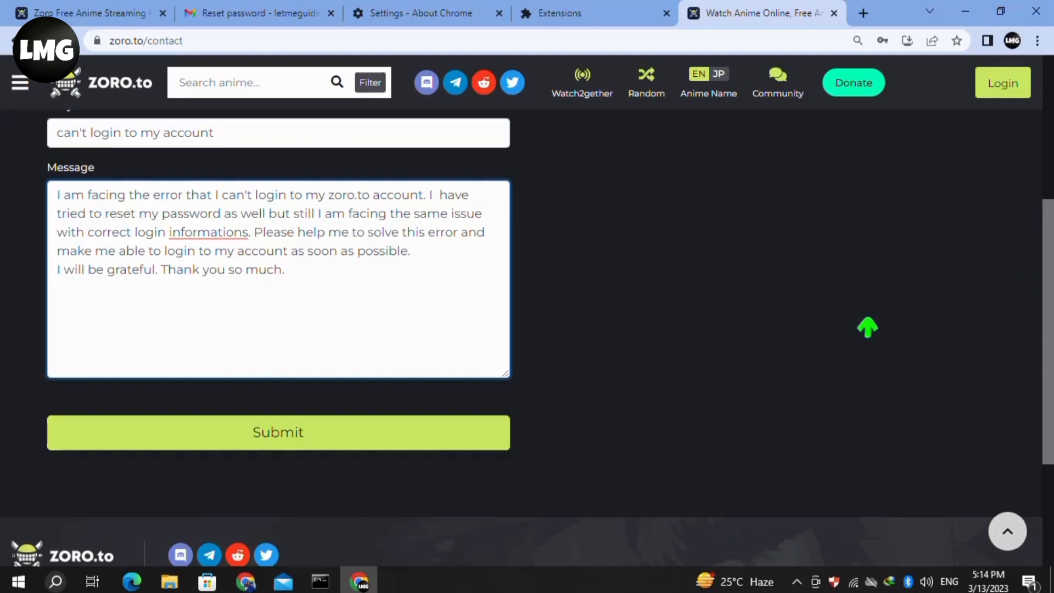
drag(1046, 293, 1047, 286)
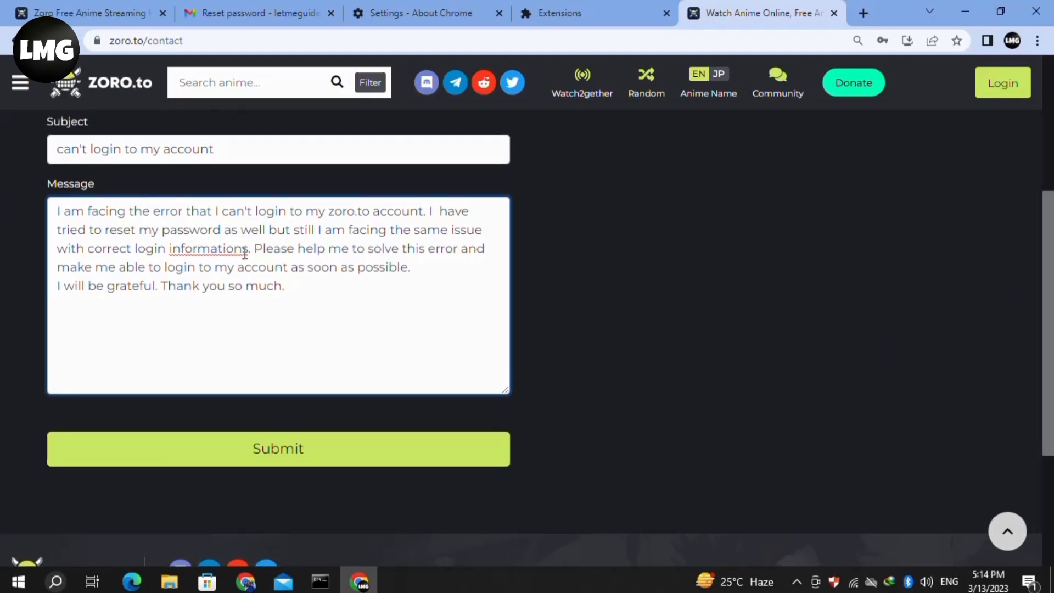
key(BackSpace)
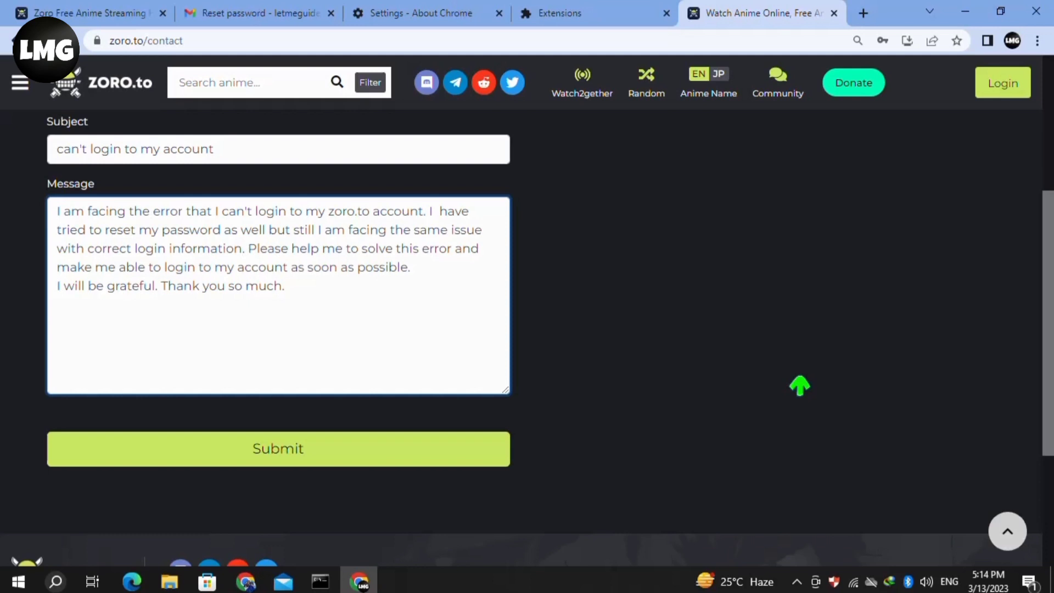
click(799, 386)
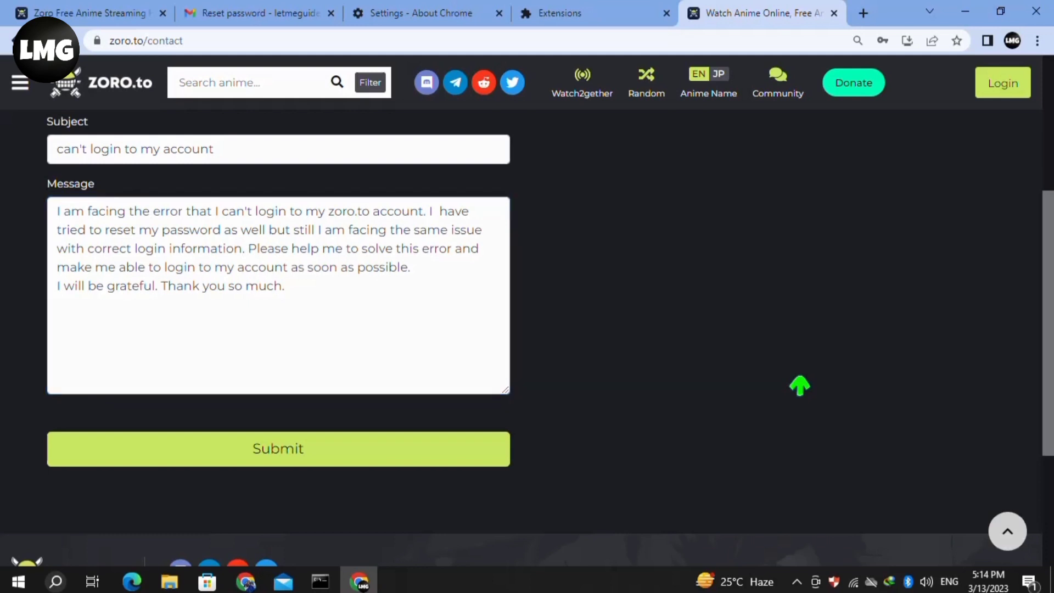